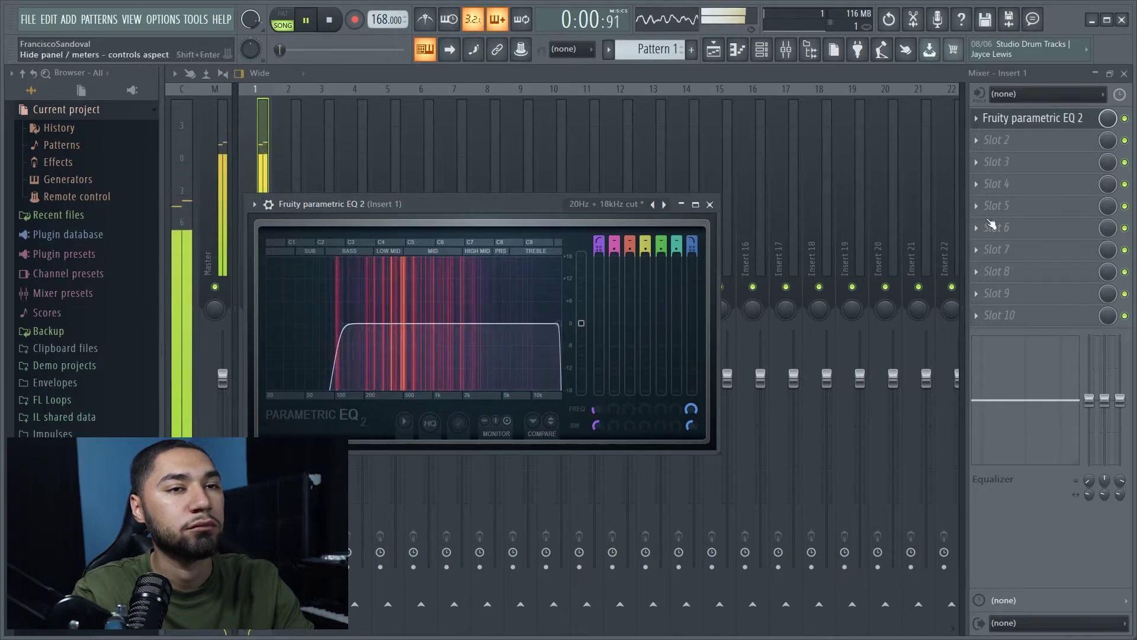
# Step: Bypass and re-enable Fruity parametric EQ 2 on Insert 1 to compare the sample with and without it
pyautogui.click(1125, 119)
pyautogui.click(1082, 119)
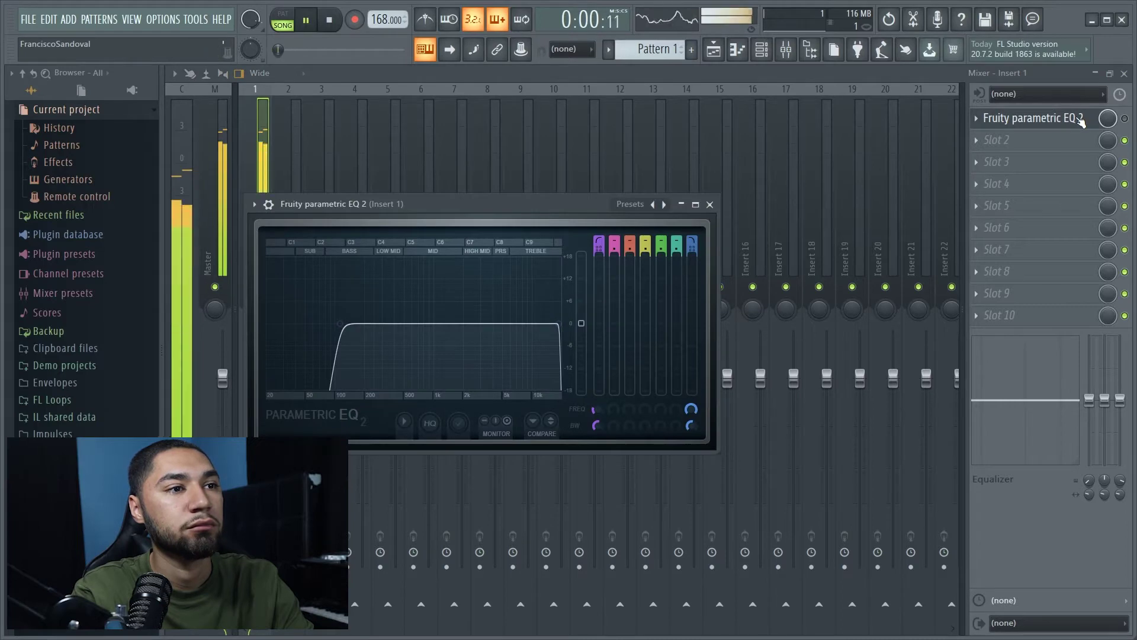
pyautogui.click(1125, 120)
pyautogui.click(1056, 119)
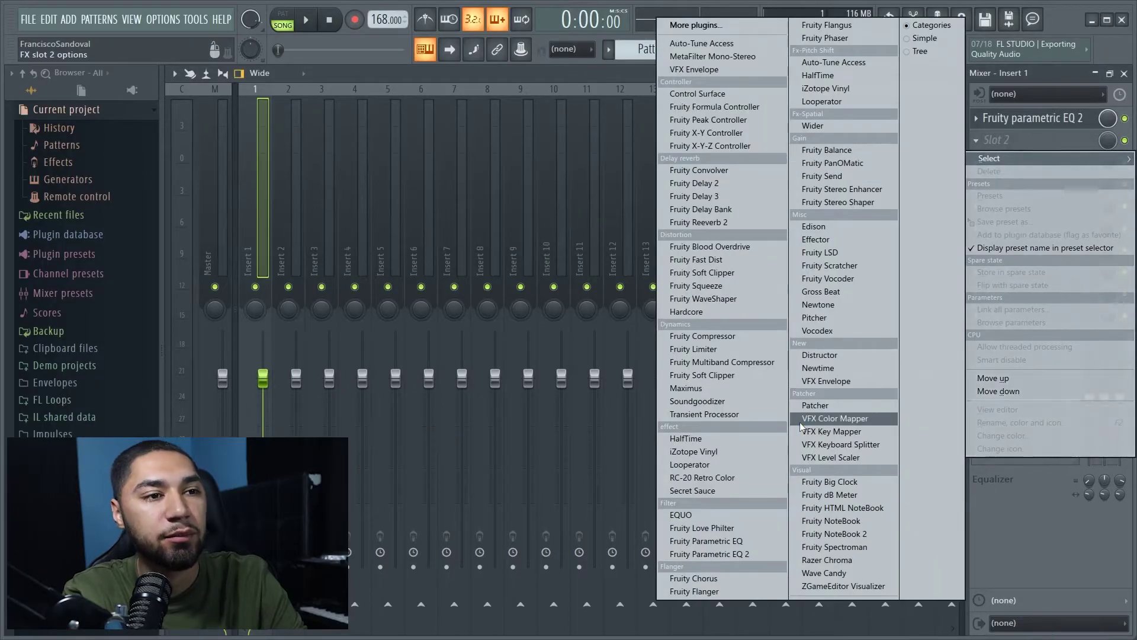
# Step: Load RC-20 Retro Color into the second effect slot of Insert 1 and raise its Space amount to about 7%
pyautogui.click(722, 490)
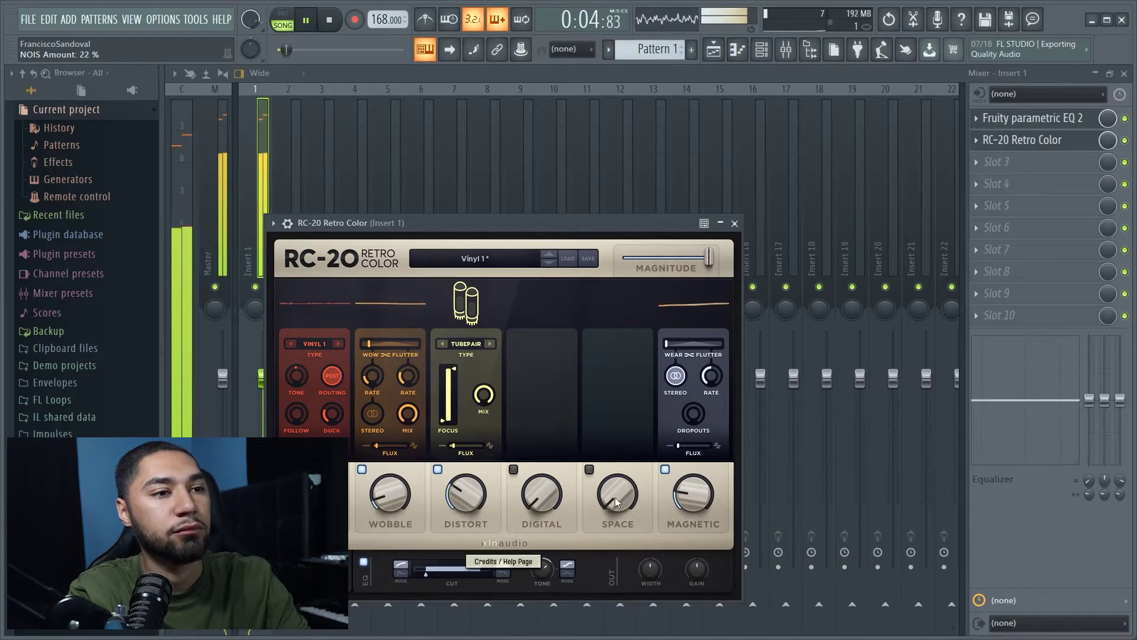
pyautogui.moveTo(616, 502); pyautogui.dragTo(613, 497)
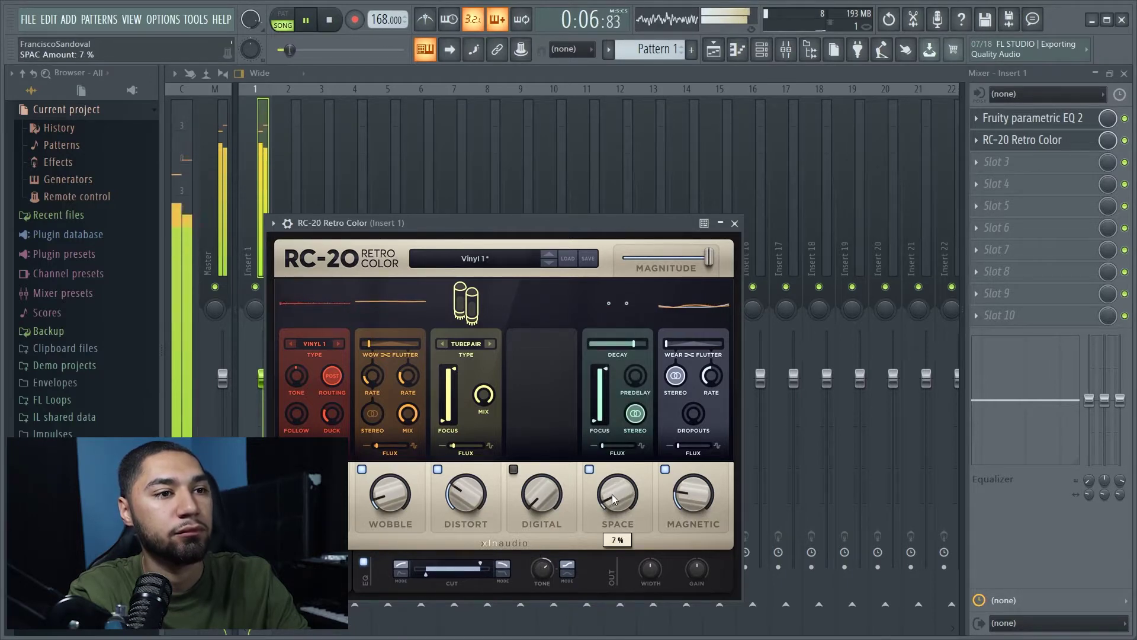
pyautogui.doubleClick(612, 494)
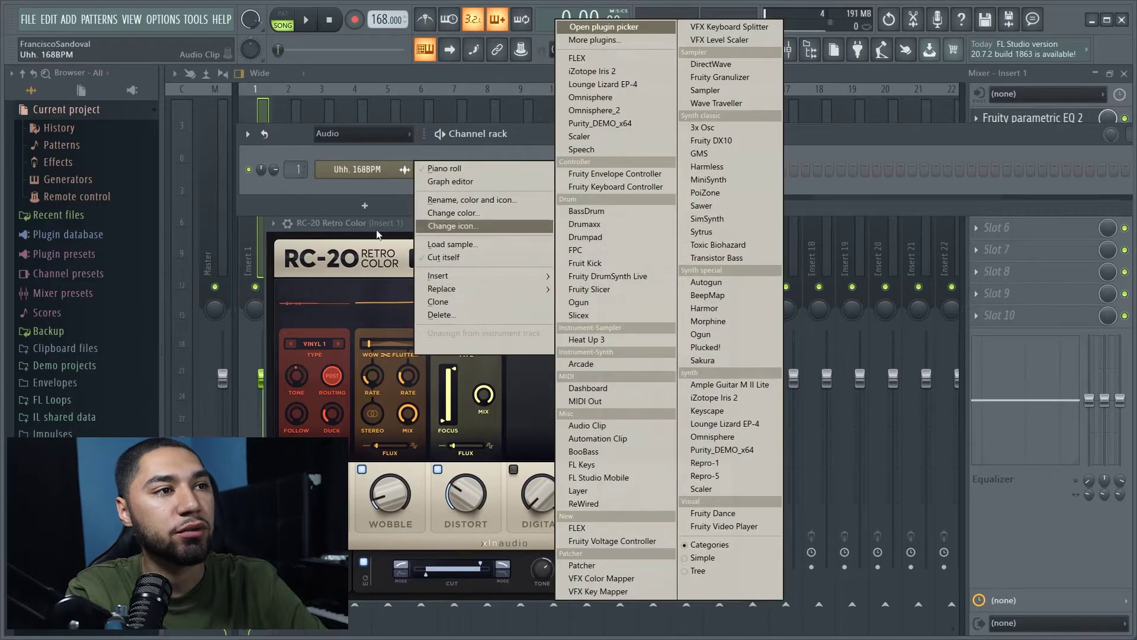
# Step: Open the Uhh. 168BPM sample from its channel settings in the audio editor
pyautogui.click(385, 175)
pyautogui.click(385, 175)
pyautogui.rightClick(398, 458)
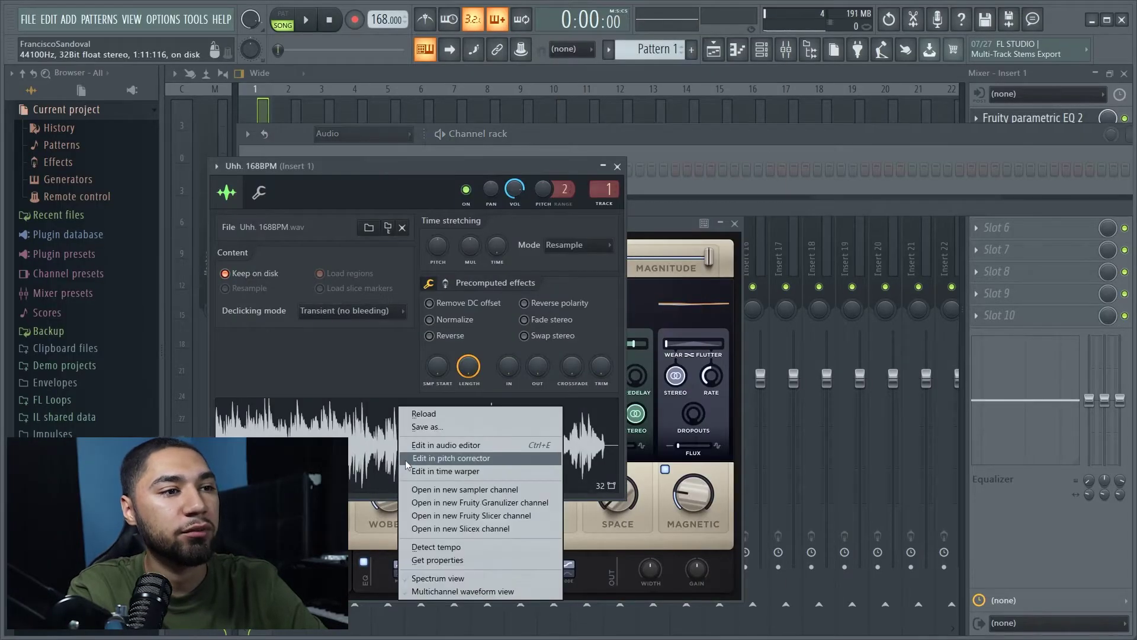
pyautogui.click(438, 445)
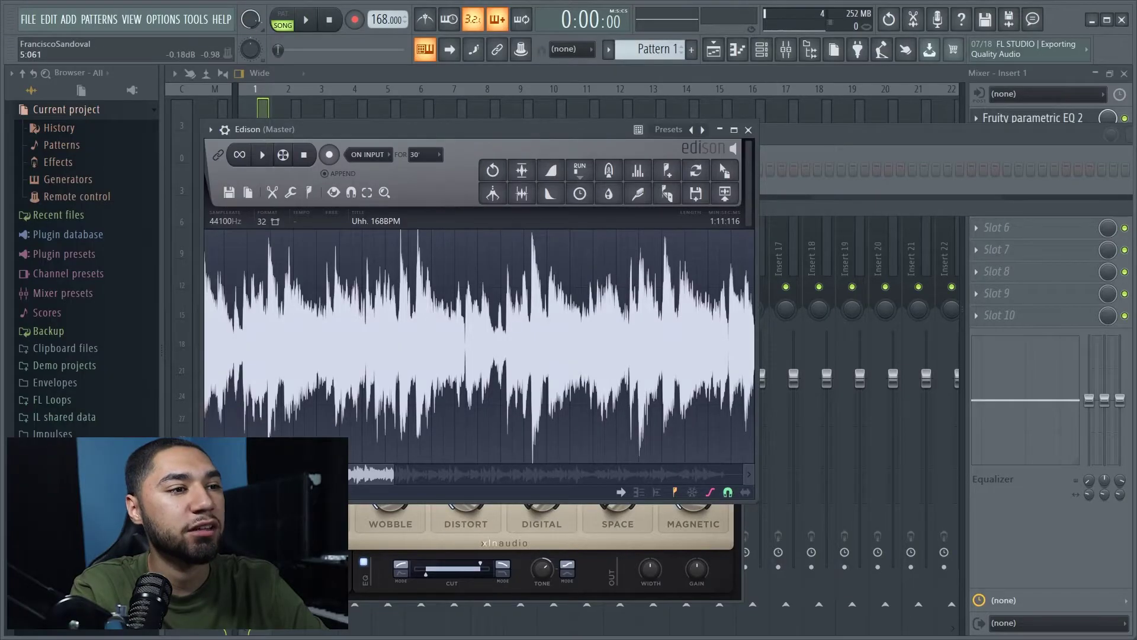
# Step: Select the opening slice of the sample from 0:000 to 1:438 in Edison and enable looped playback
pyautogui.scroll(3, 237, 385)
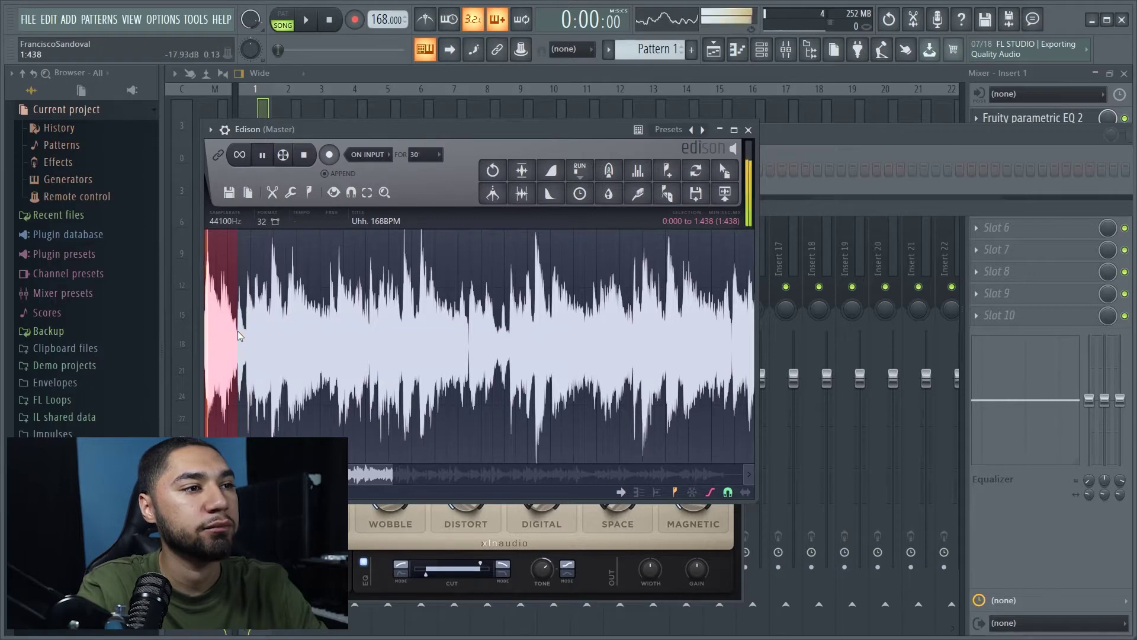
pyautogui.scroll(2, 238, 335)
pyautogui.click(249, 161)
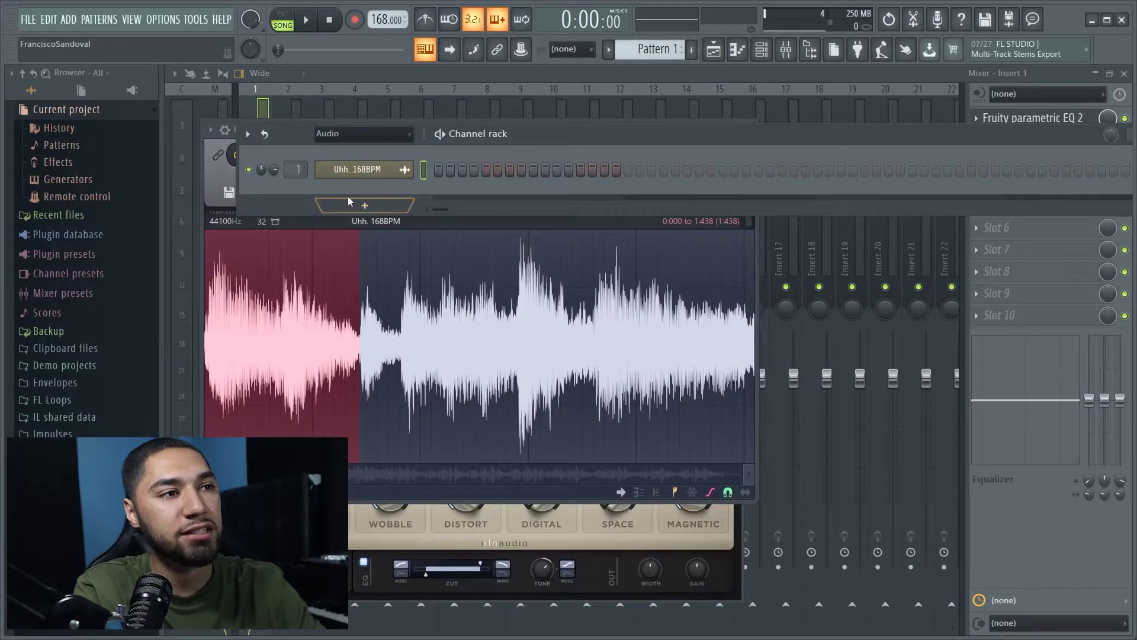
# Step: Add an FPC channel to the channel rack and load its Main preset
pyautogui.click(348, 197)
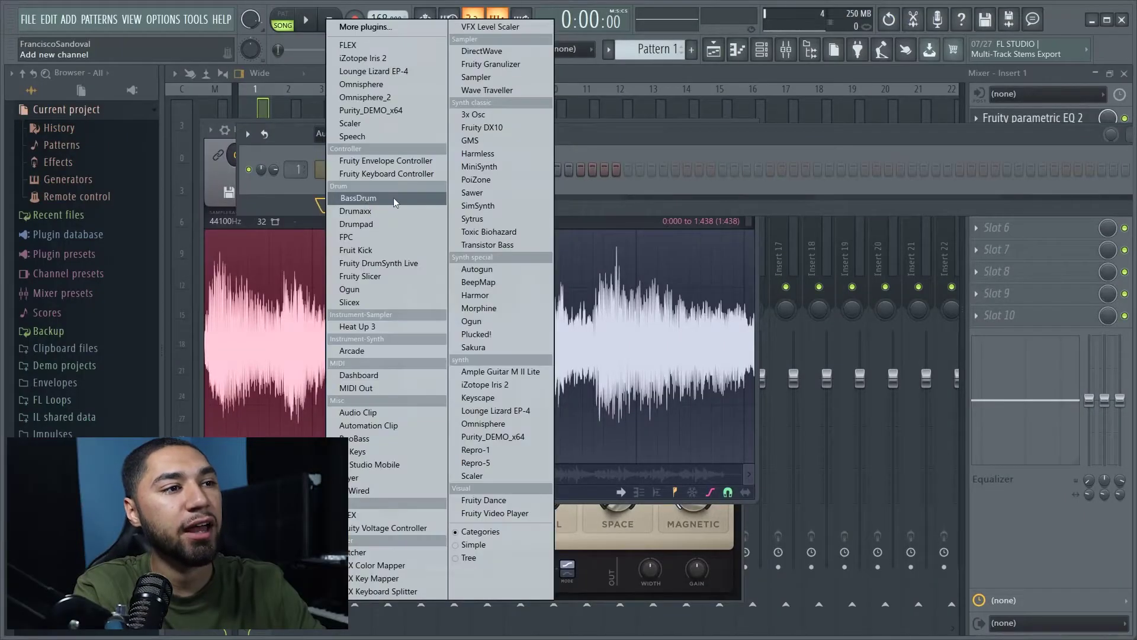
pyautogui.click(350, 237)
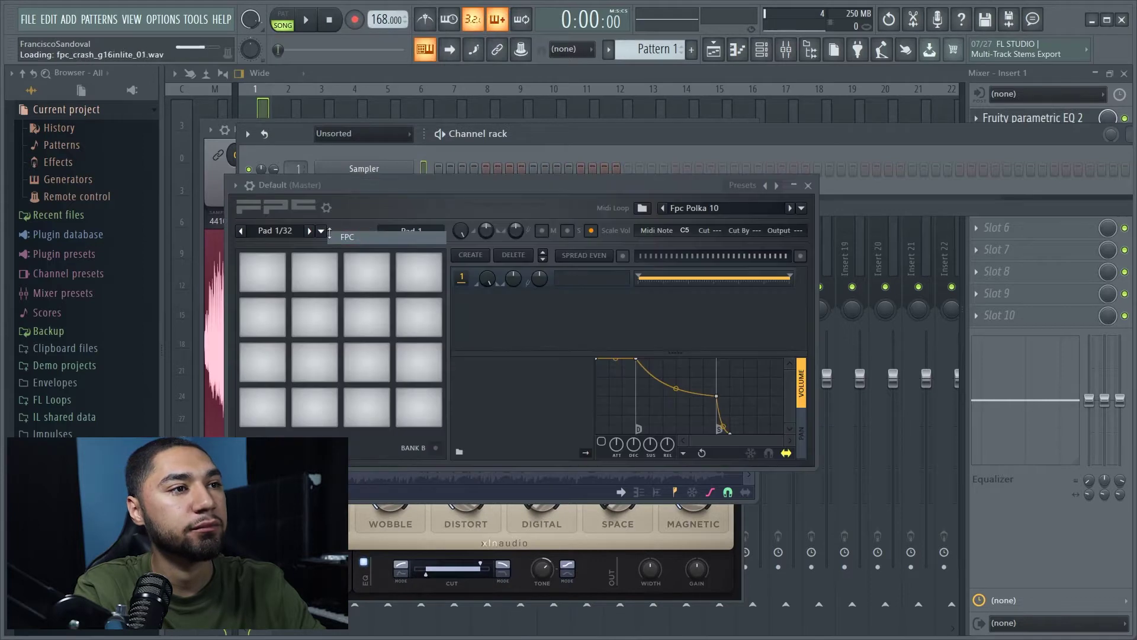
pyautogui.click(234, 186)
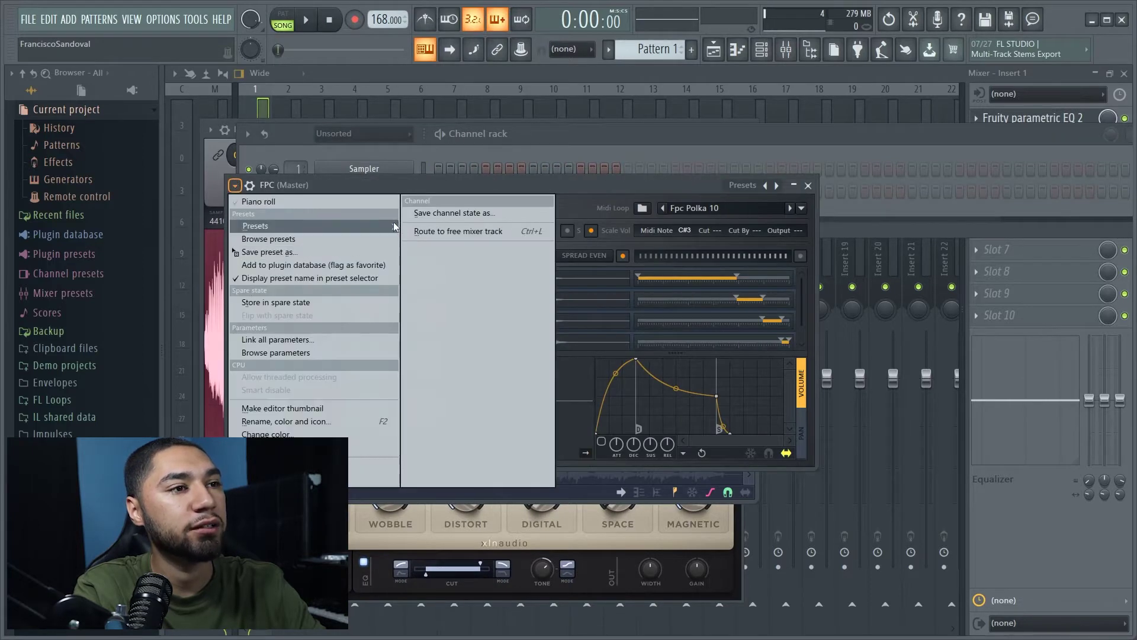
pyautogui.moveTo(392, 222)
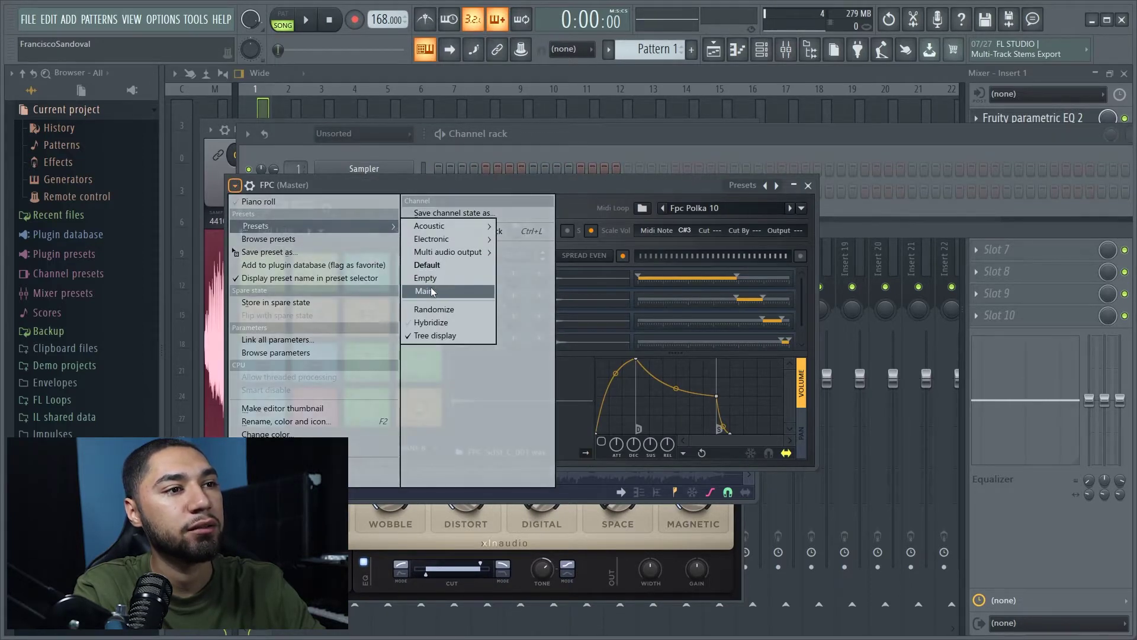
pyautogui.click(431, 291)
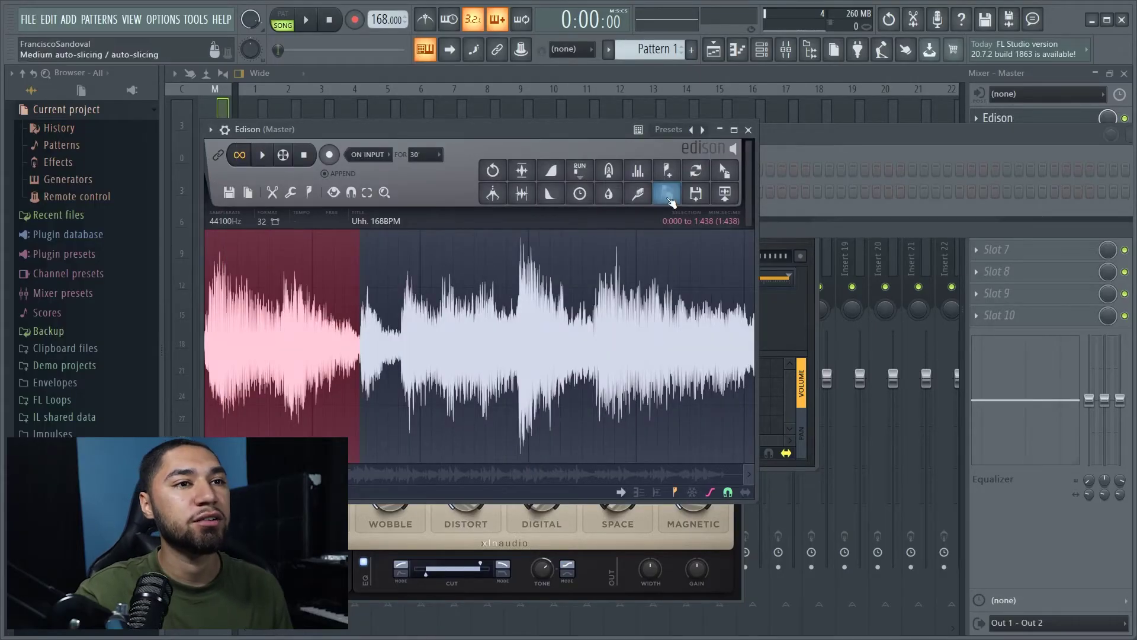
# Step: Place the 0:000 to 1:438 slice on the first bottom-row FPC pad and the 1:438 to 1:811 slice on the second
pyautogui.moveTo(723, 172); pyautogui.dragTo(662, 156)
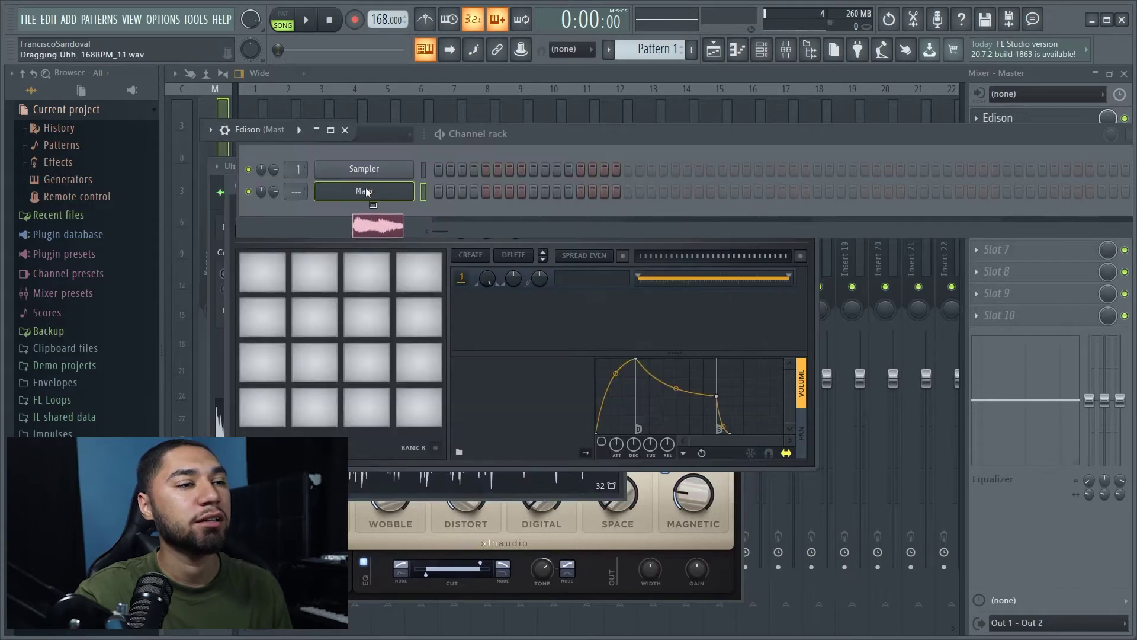
pyautogui.moveTo(275, 407)
pyautogui.mouseDown()
pyautogui.moveTo(261, 403)
pyautogui.moveTo(268, 392)
pyautogui.moveTo(266, 407)
pyautogui.mouseUp()
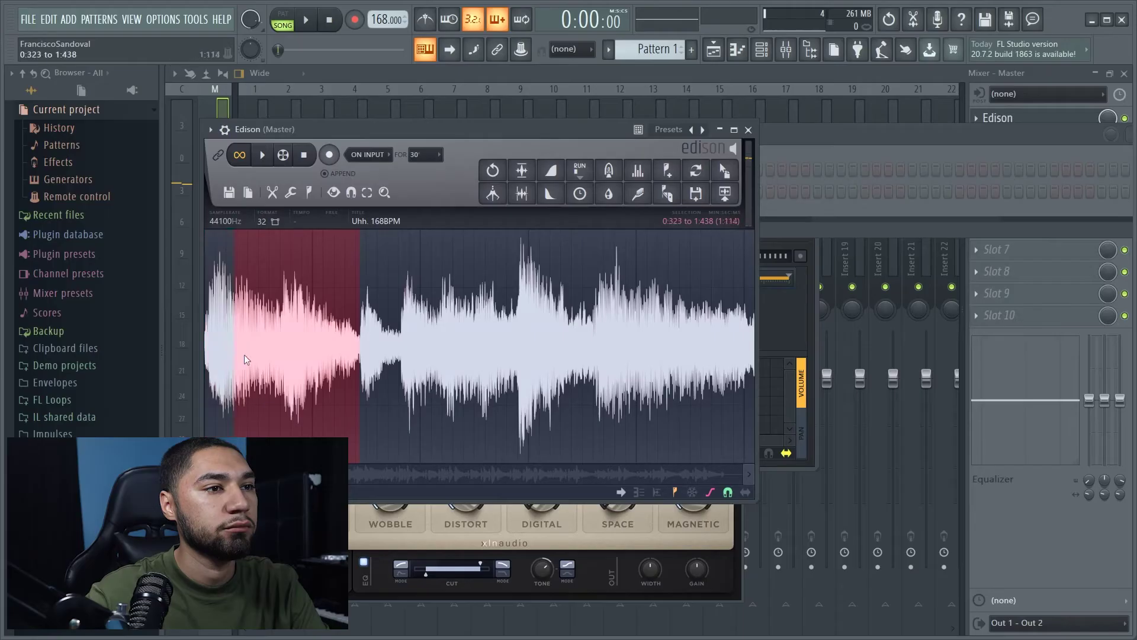
pyautogui.press('space')
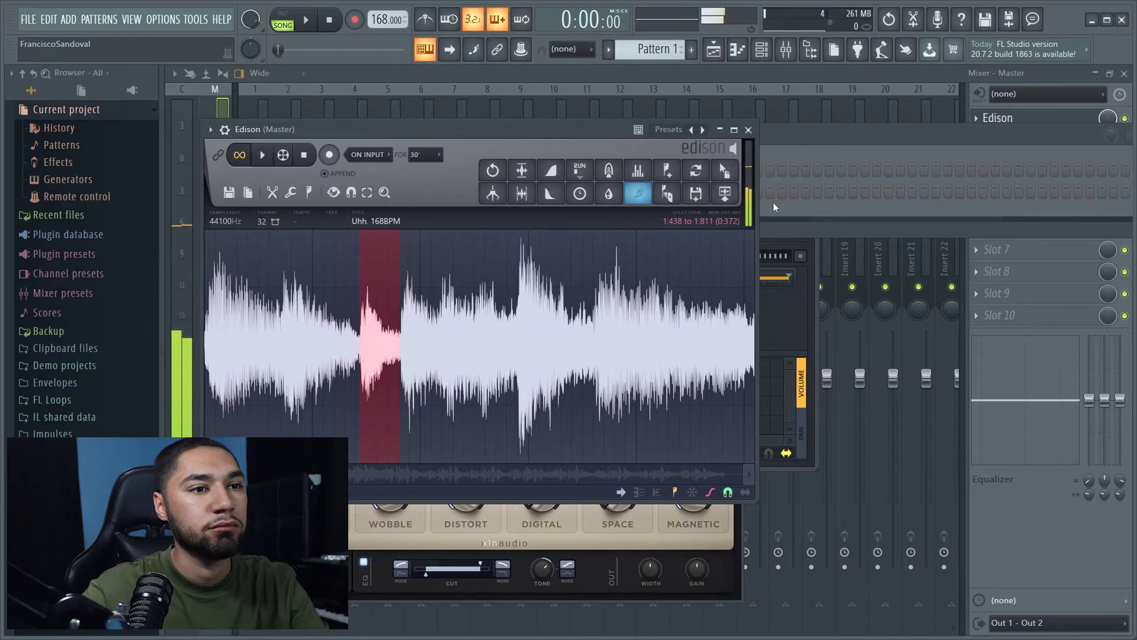
pyautogui.press('space')
pyautogui.moveTo(729, 183); pyautogui.dragTo(349, 423)
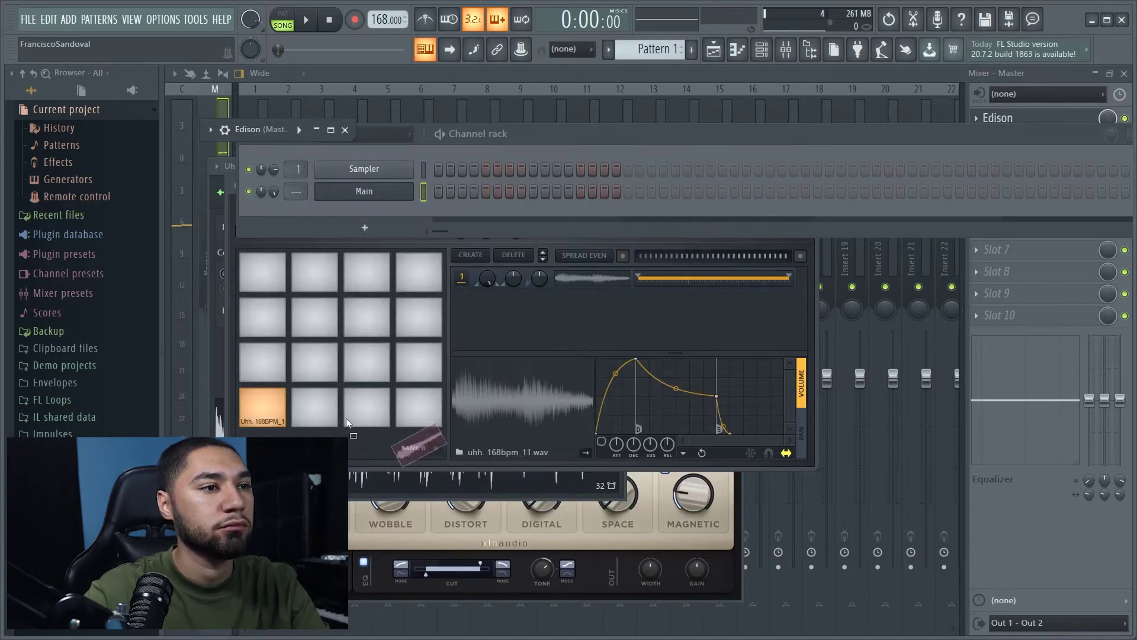
# Step: Audition and shorten the third slice to 1:811 to 2:168, and place it on the third bottom-row FPC pad
pyautogui.press('space')
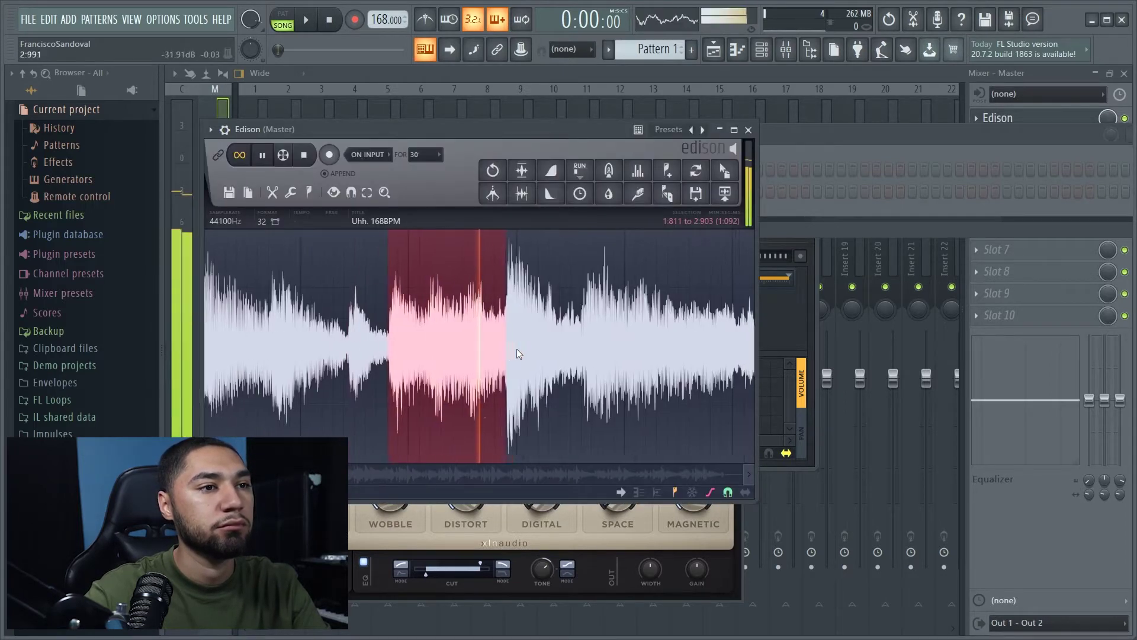
pyautogui.press('space')
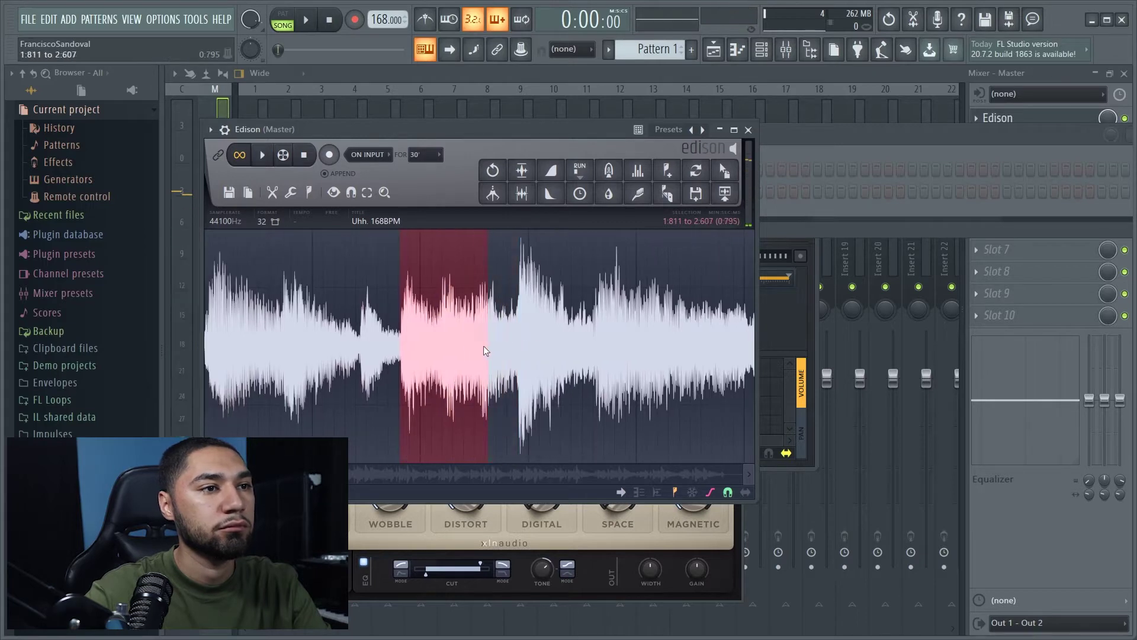
pyautogui.press('space')
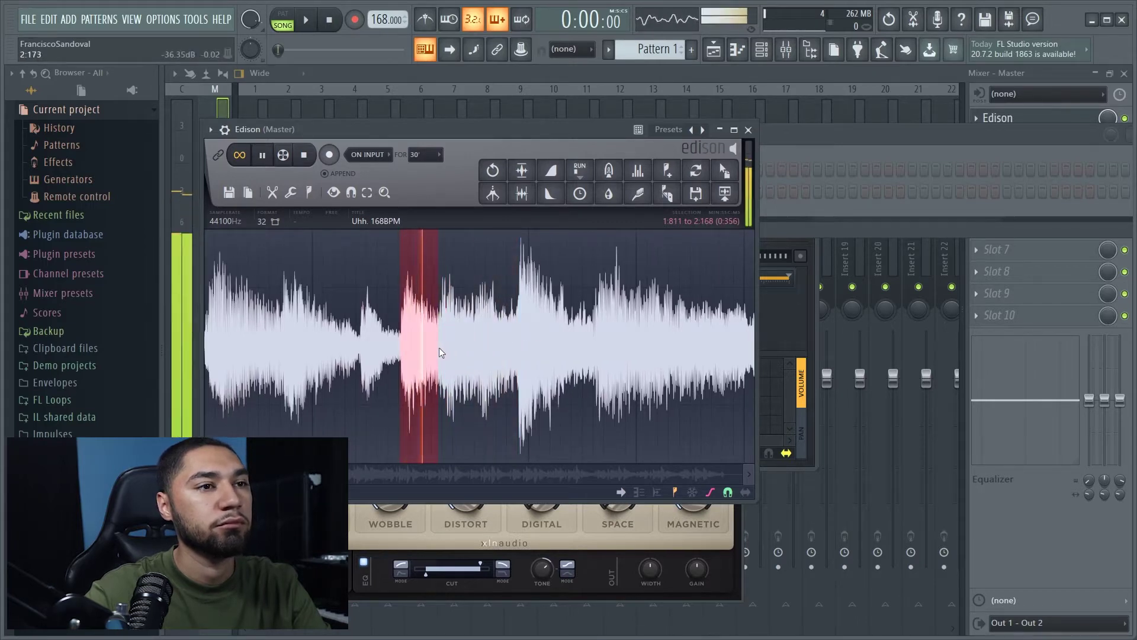
pyautogui.press('space')
pyautogui.moveTo(696, 193); pyautogui.dragTo(431, 380)
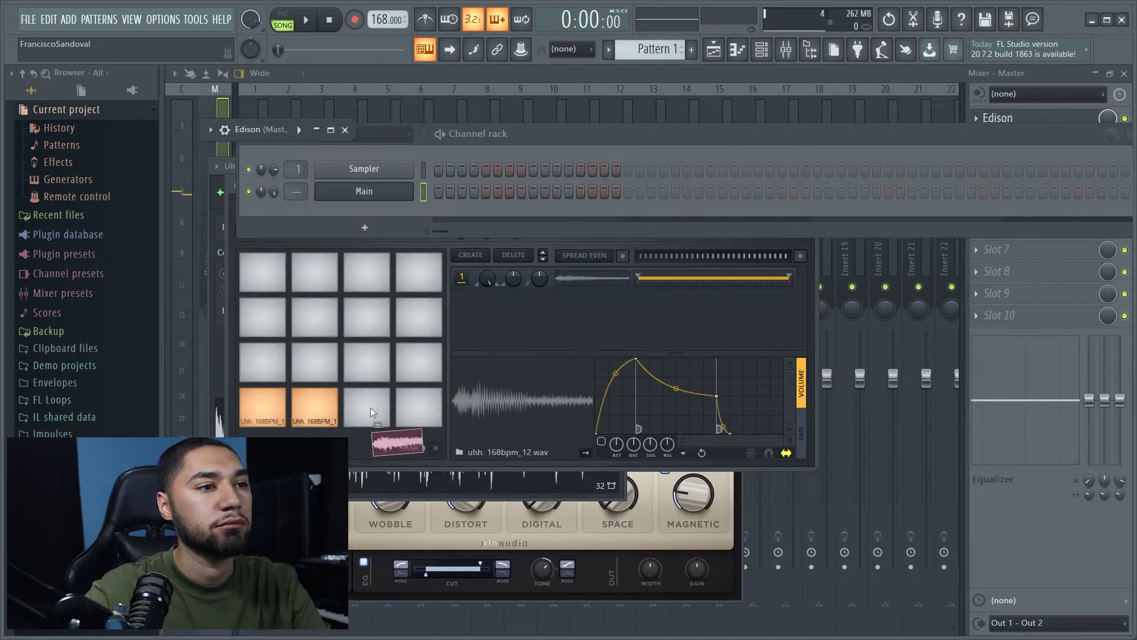
pyautogui.moveTo(371, 407); pyautogui.dragTo(371, 407)
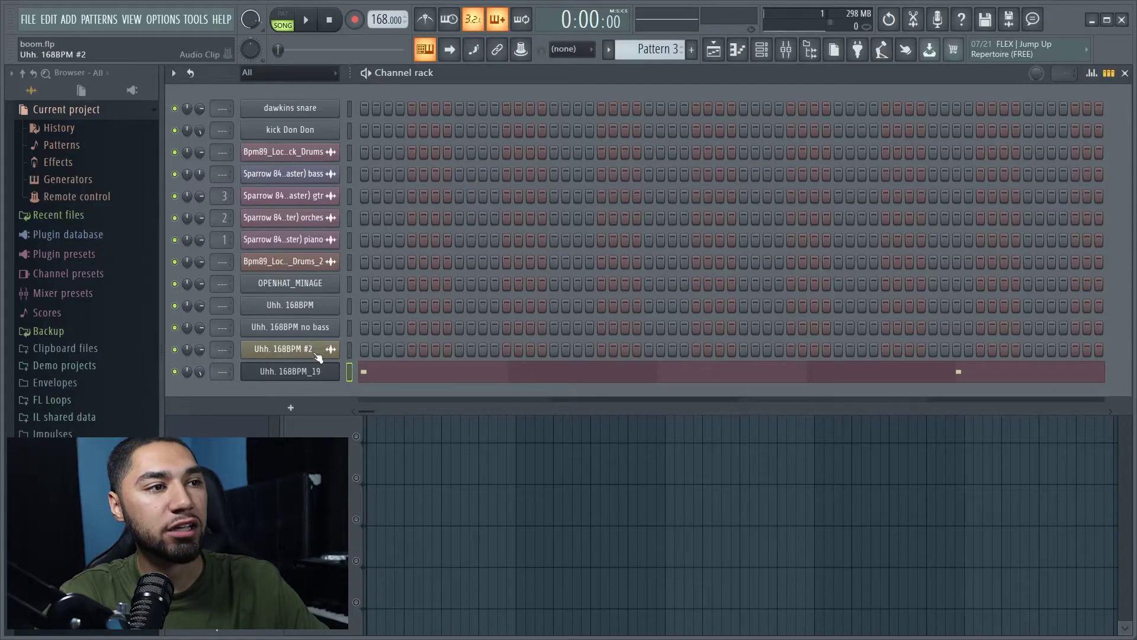
# Step: Place the Uhh. 168BPM #2 sample at bar 1 of playlist Track 6 and solo that track
pyautogui.click(317, 352)
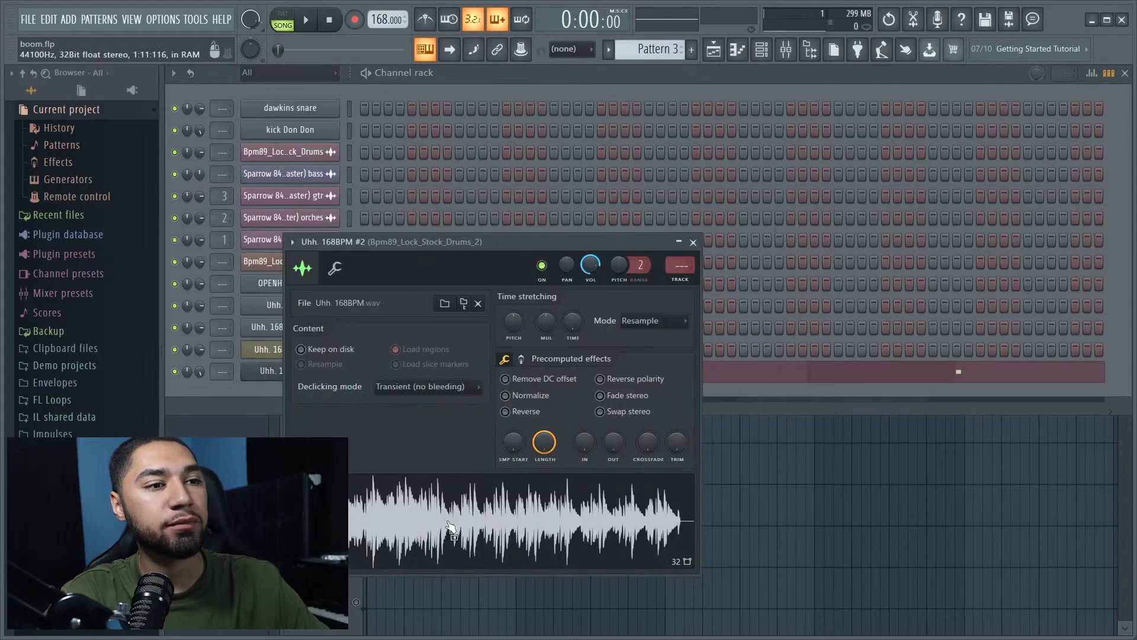
pyautogui.moveTo(450, 527); pyautogui.dragTo(554, 465)
pyautogui.moveTo(735, 474); pyautogui.dragTo(490, 349)
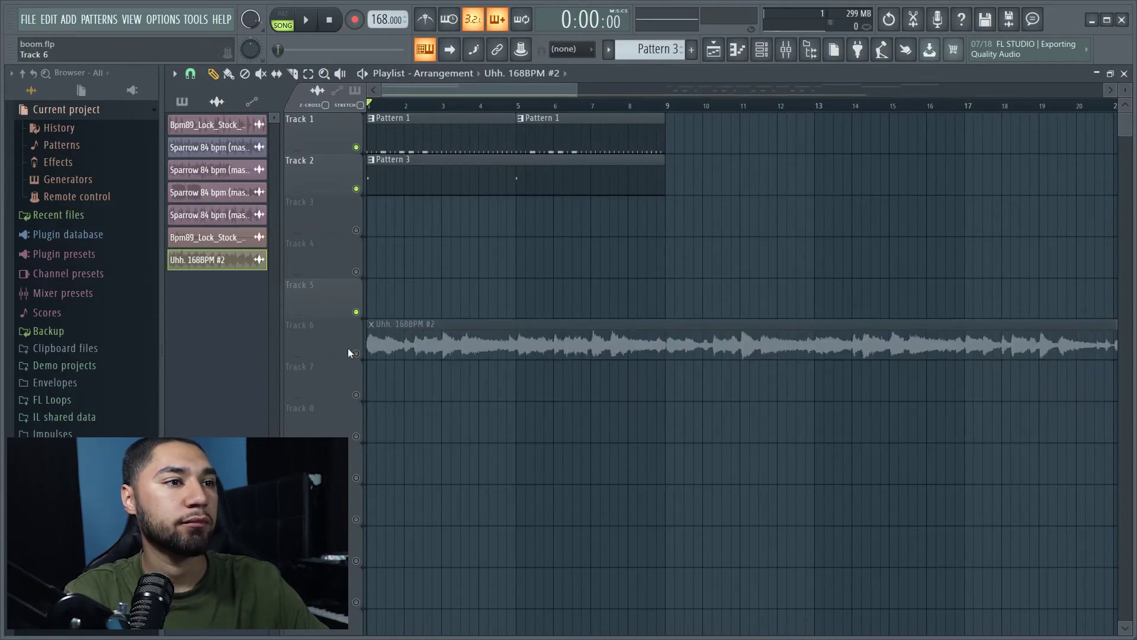
pyautogui.rightClick(355, 353)
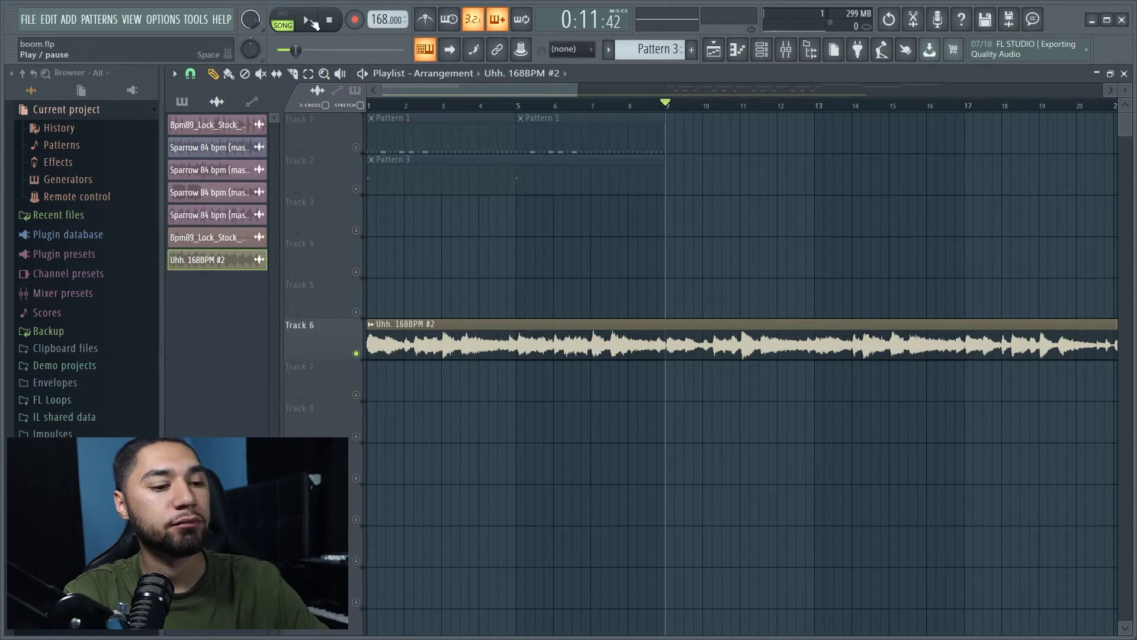
# Step: Listen through the sample on Track 6 and set the playback position to bar 17
pyautogui.click(311, 21)
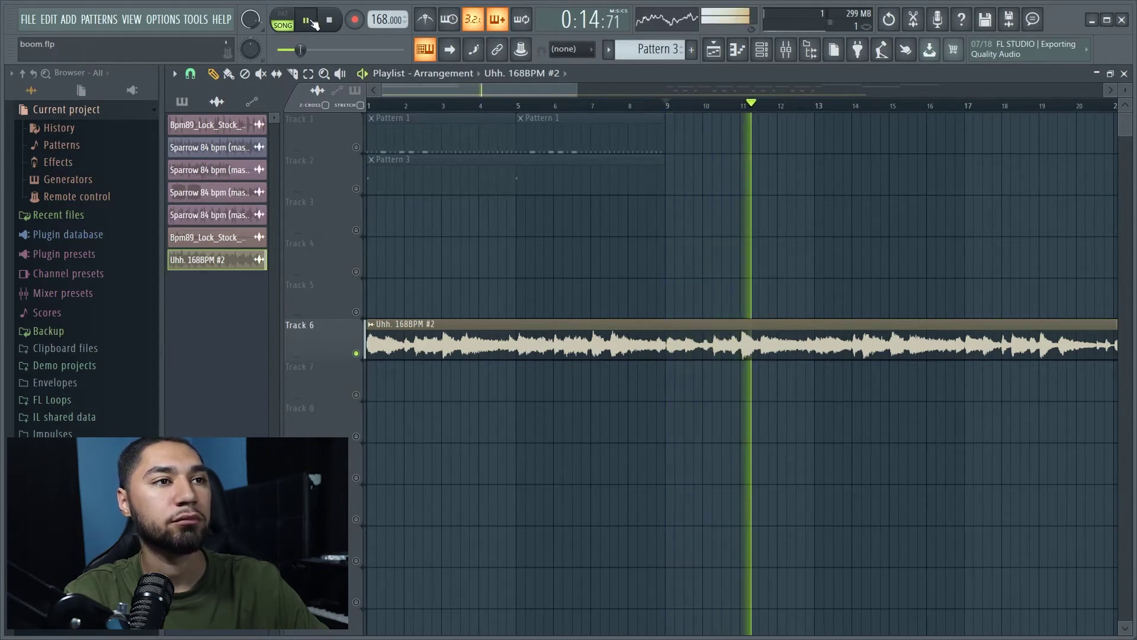
pyautogui.scroll(-3, 633, 109)
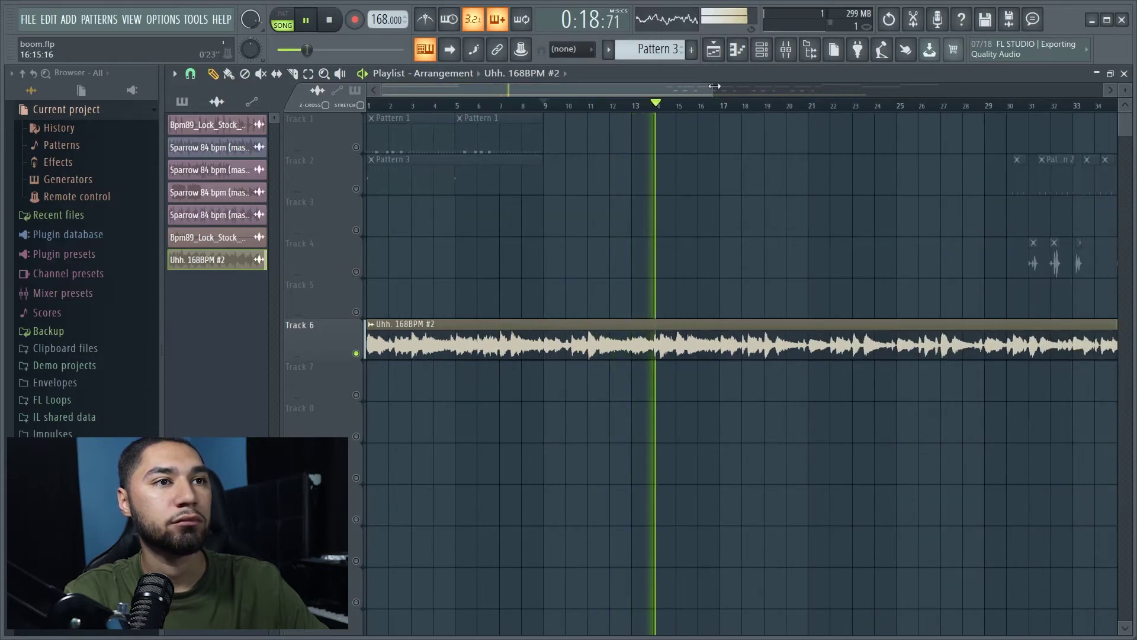
pyautogui.moveTo(713, 89); pyautogui.dragTo(634, 89)
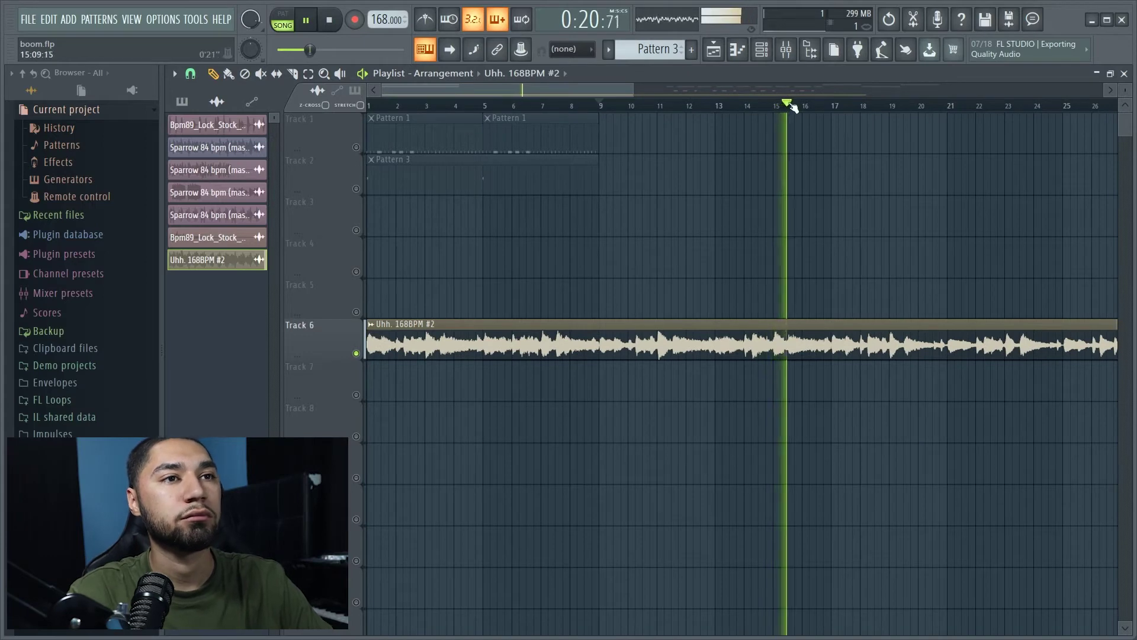
pyautogui.moveTo(790, 101); pyautogui.dragTo(878, 107)
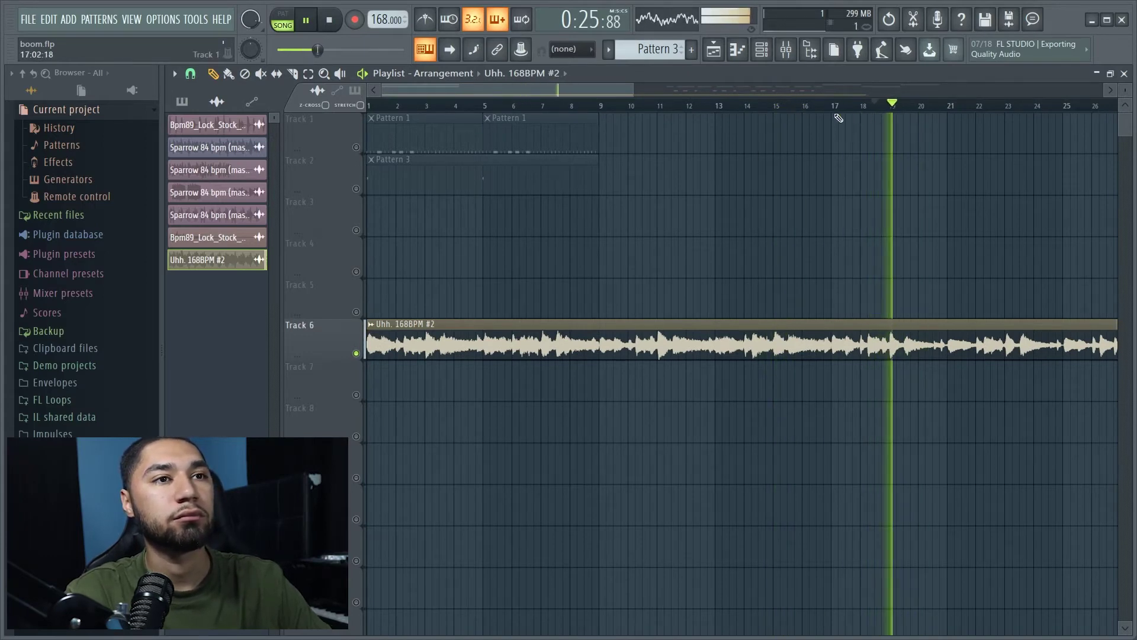
pyautogui.click(848, 109)
pyautogui.press('space')
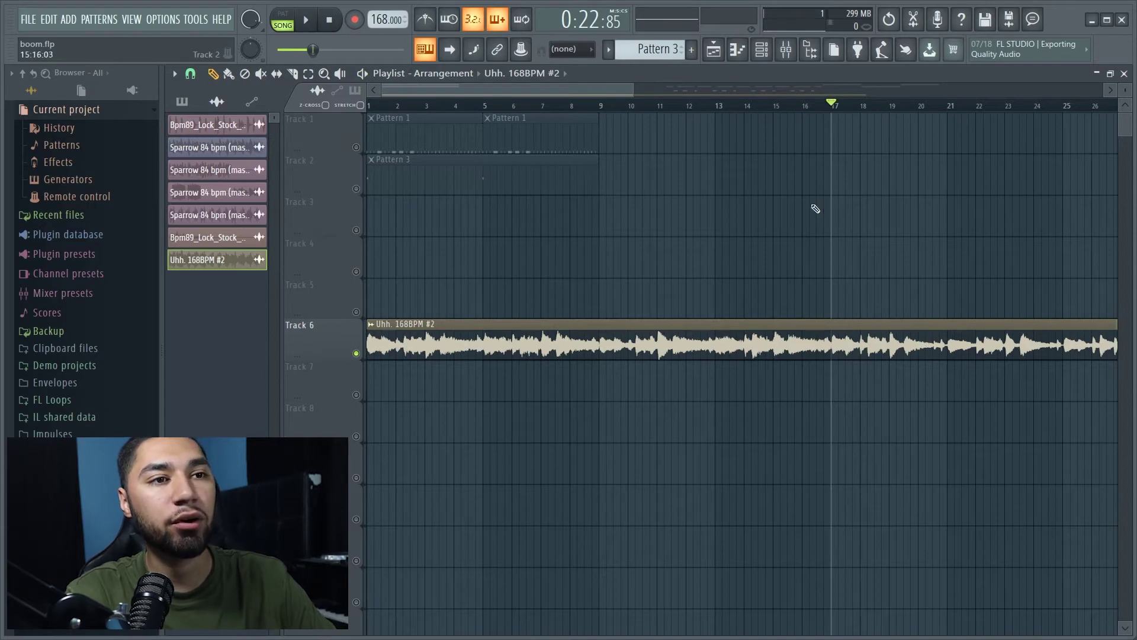
# Step: Audition the sample from bar 17, cut away everything before that bar, and align the remaining clip with the start of Track 6
pyautogui.click(307, 22)
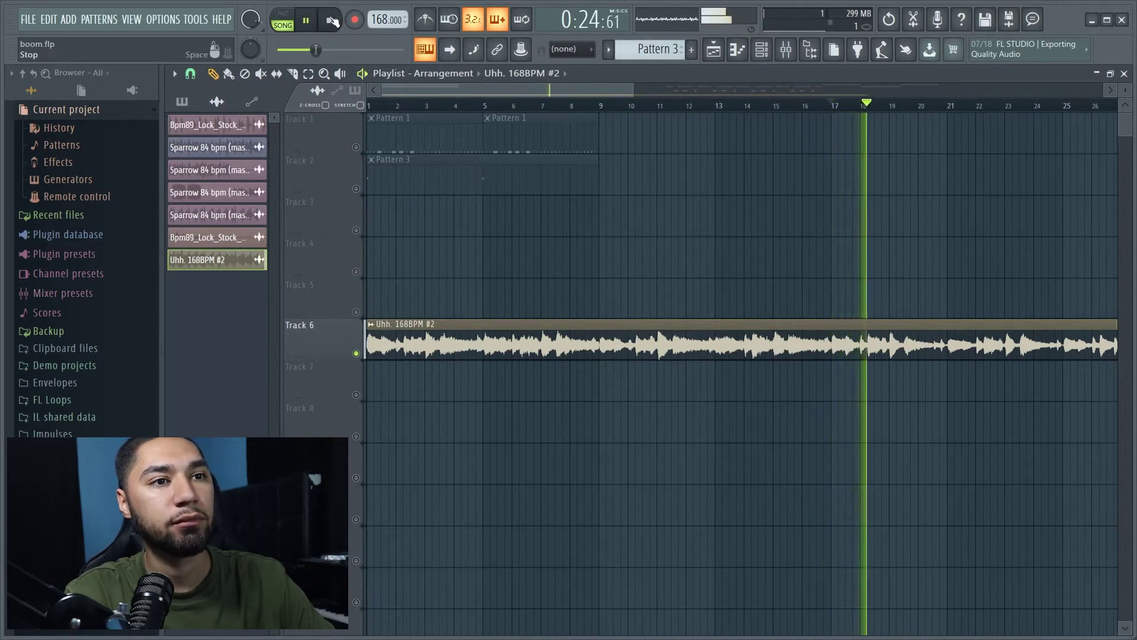
pyautogui.click(331, 21)
pyautogui.moveTo(367, 350)
pyautogui.mouseDown()
pyautogui.moveTo(824, 347)
pyautogui.moveTo(367, 350)
pyautogui.mouseUp()
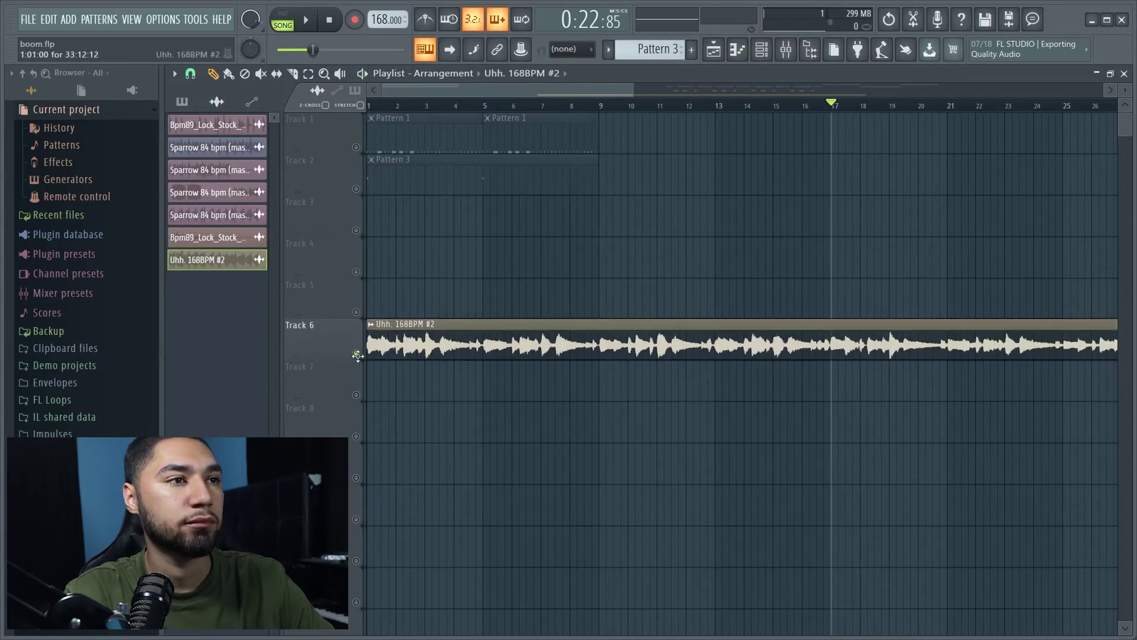
# Step: Play back the realigned clip on Track 6, check the section from bar 9, and stop playback
pyautogui.click(308, 20)
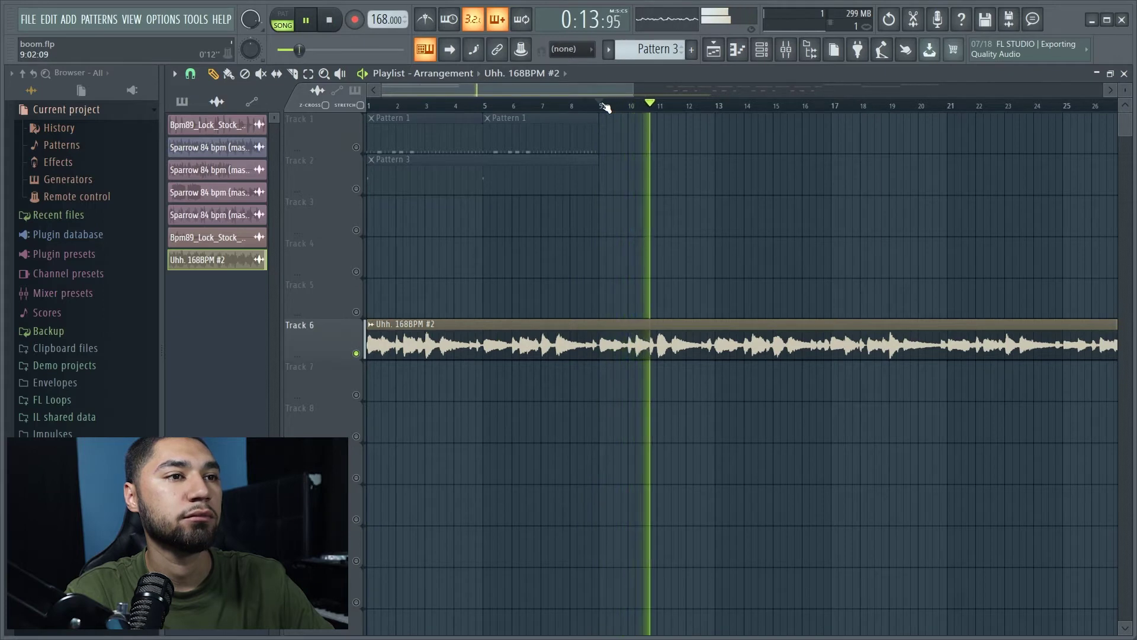
pyautogui.press('space')
pyautogui.press('space')
pyautogui.click(337, 27)
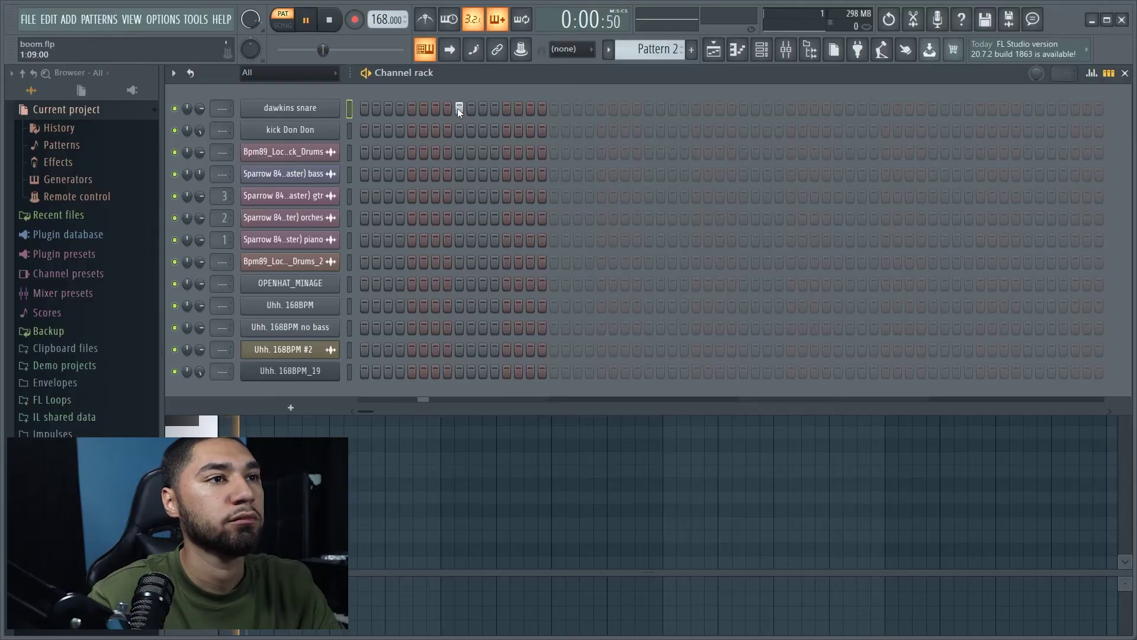
# Step: Add dawkins snare hits on step 9 of bars 2, 3 and 4 in Pattern 2
pyautogui.click(648, 109)
pyautogui.click(839, 109)
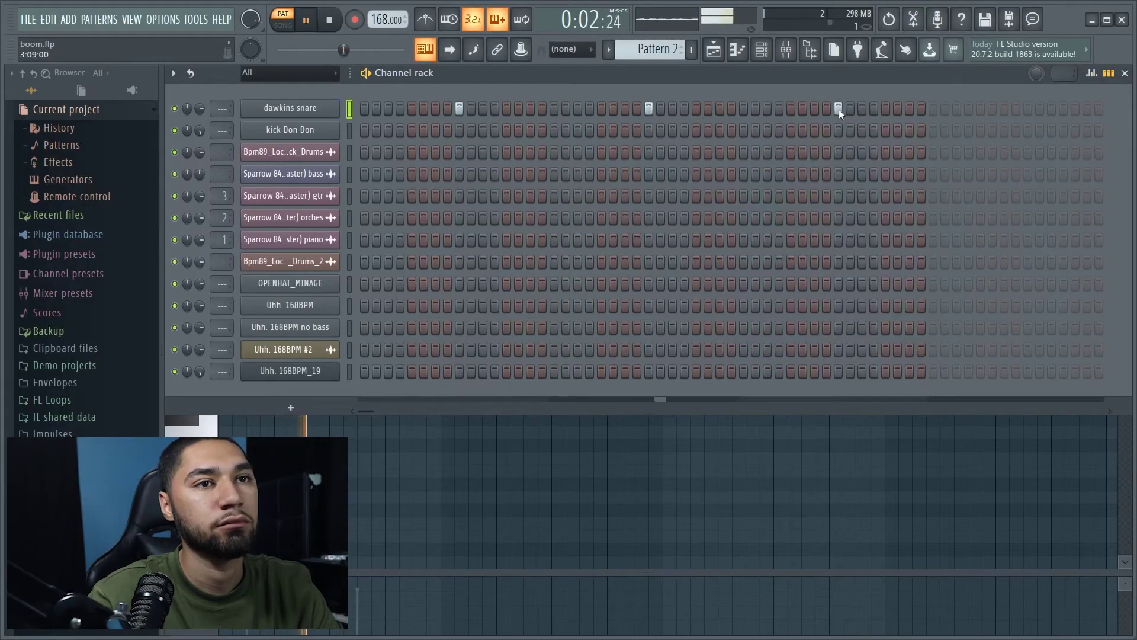
pyautogui.click(1029, 108)
pyautogui.press('space')
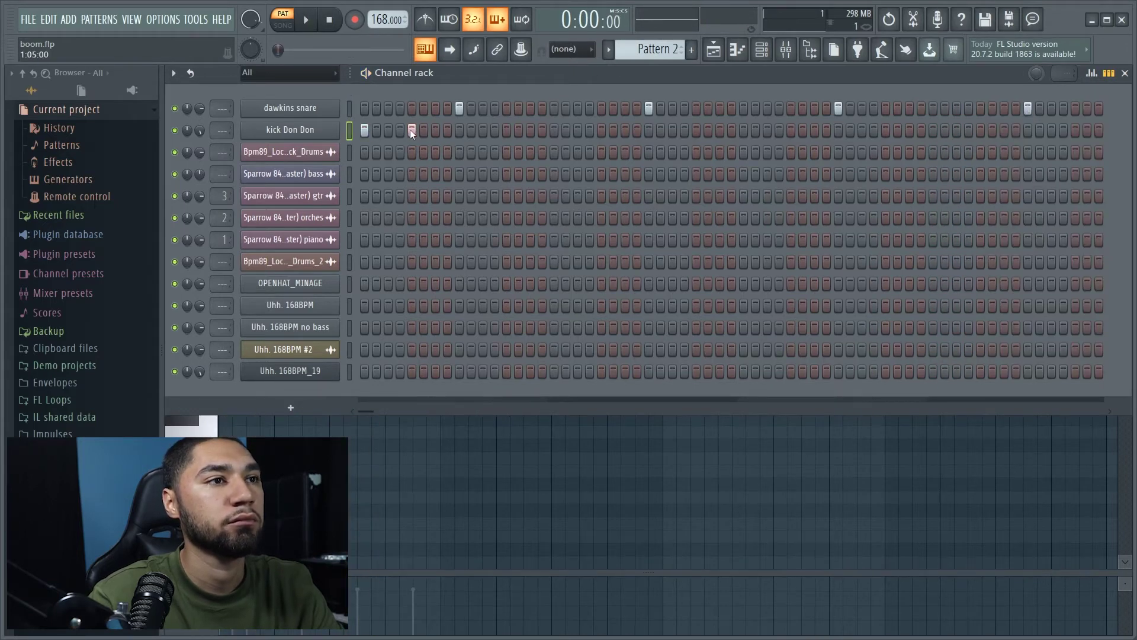
# Step: Add kick Don Don hits on step 5 of all four bars and on step 1 of bars 1 and 3
pyautogui.press('space')
pyautogui.click(601, 129)
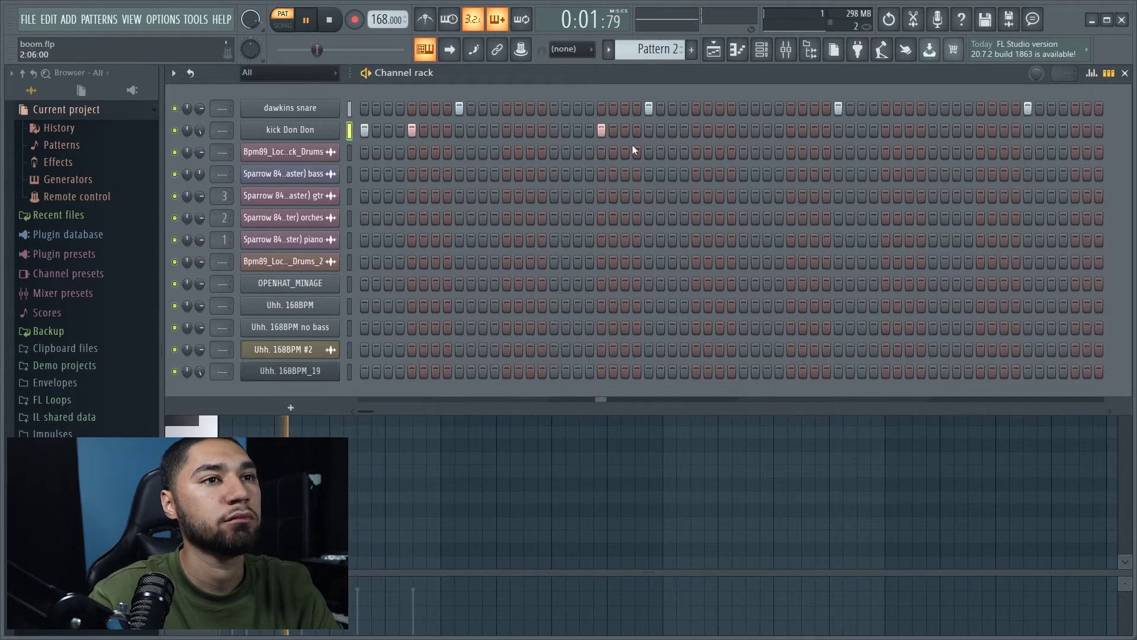
pyautogui.click(790, 131)
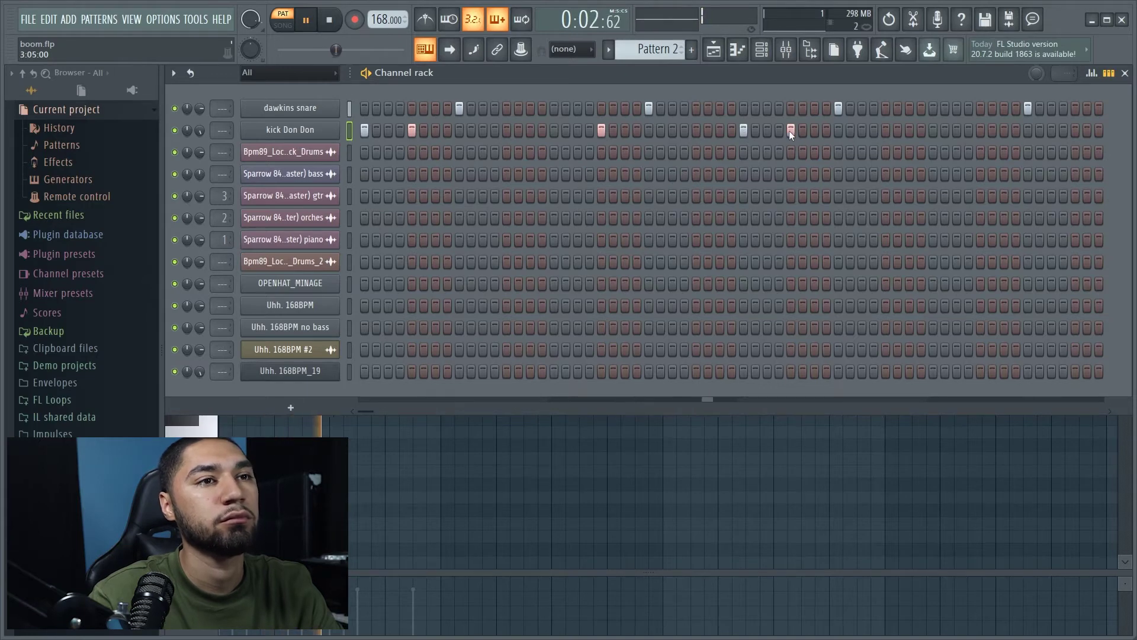
pyautogui.press('space')
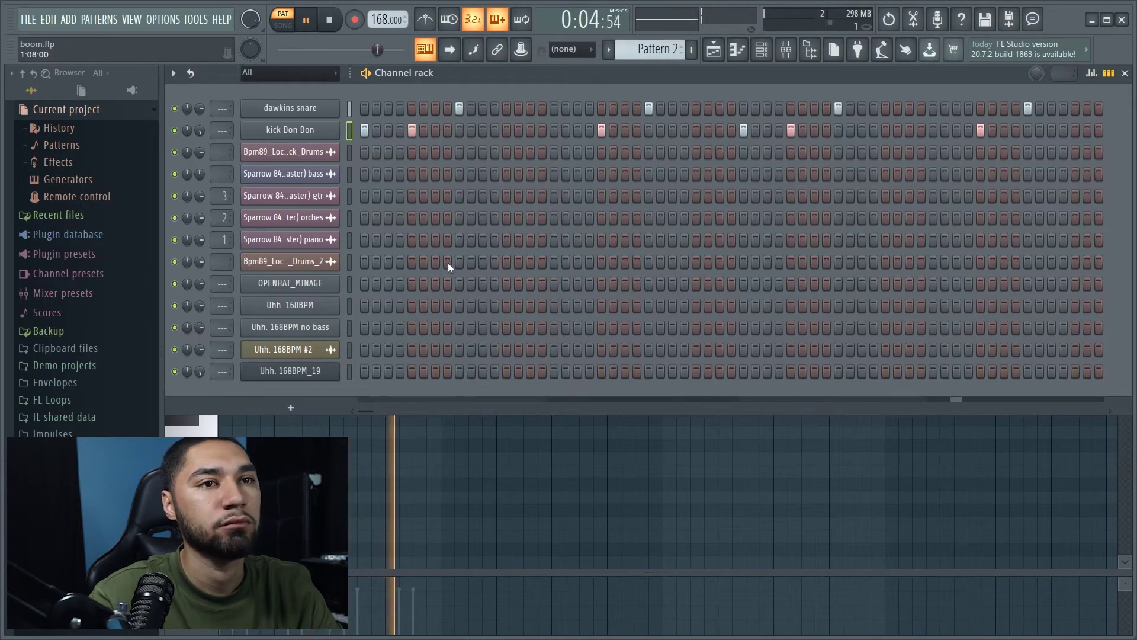
pyautogui.press('space')
# Step: Fill the Bpm89 Drums_2 row with a hit on every fourth step, starting at step 1, across all four bars
pyautogui.press('space')
pyautogui.click(365, 261)
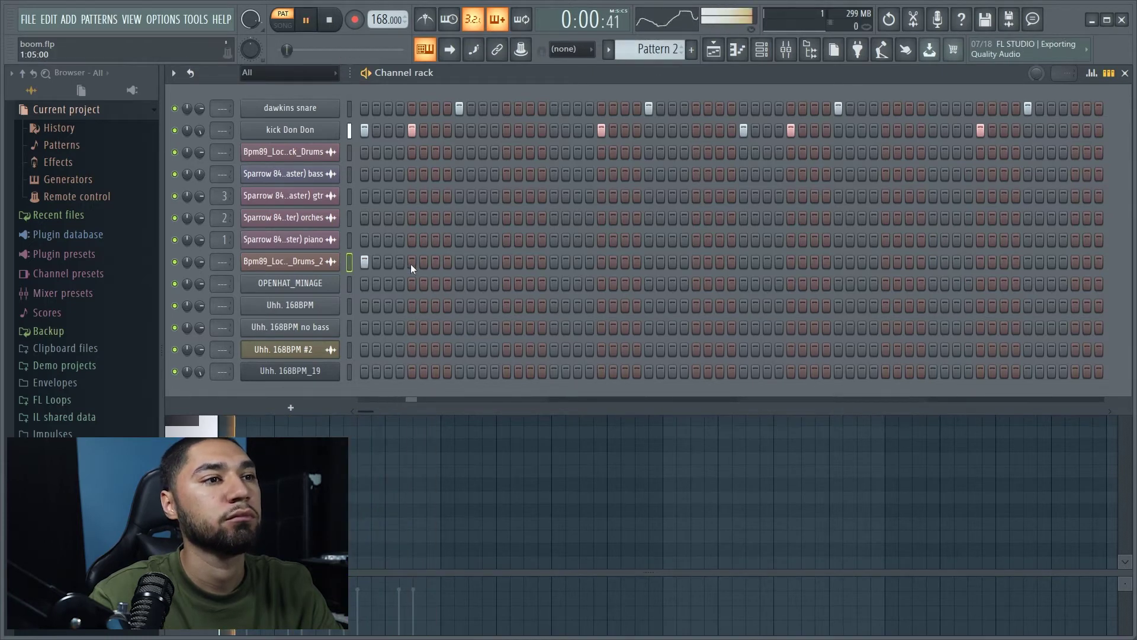
pyautogui.click(412, 261)
pyautogui.click(459, 262)
pyautogui.click(507, 262)
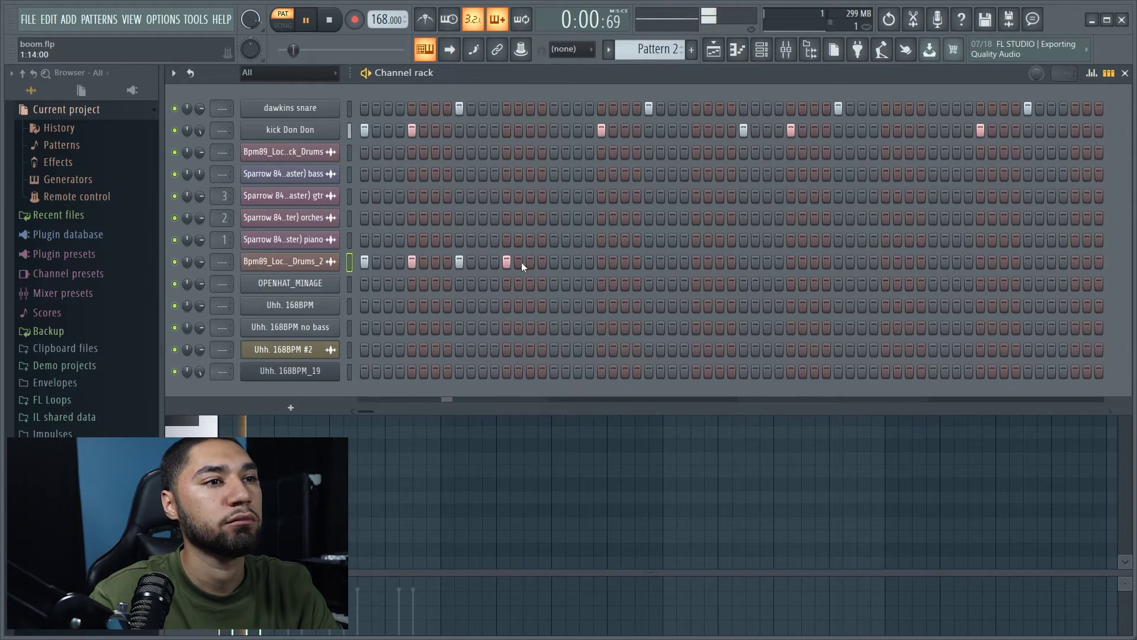
pyautogui.click(554, 261)
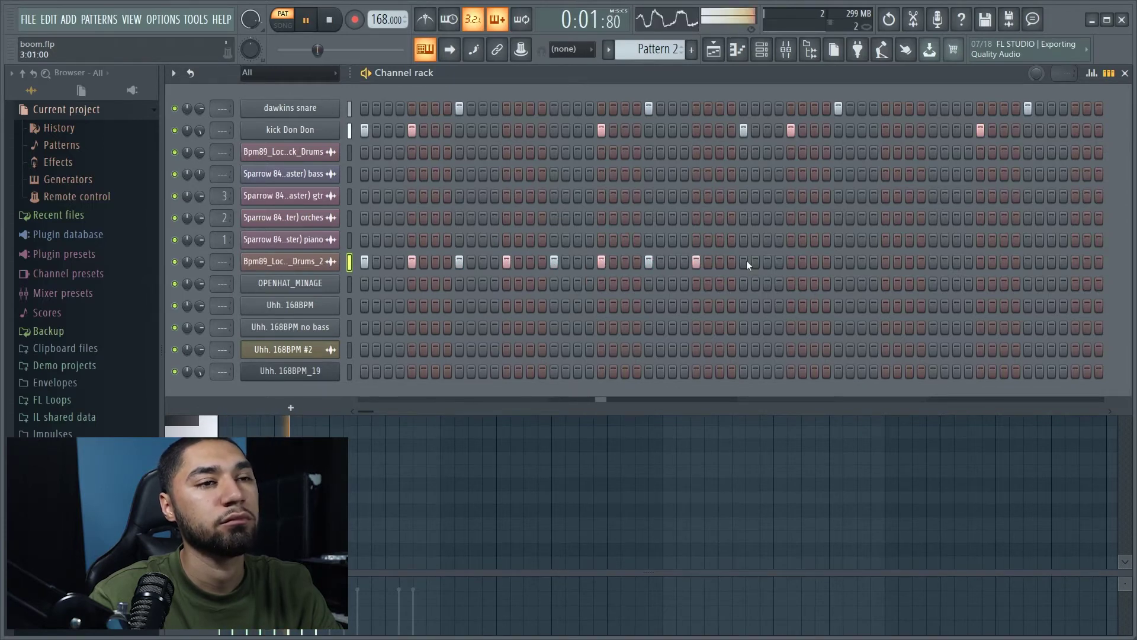
pyautogui.click(838, 261)
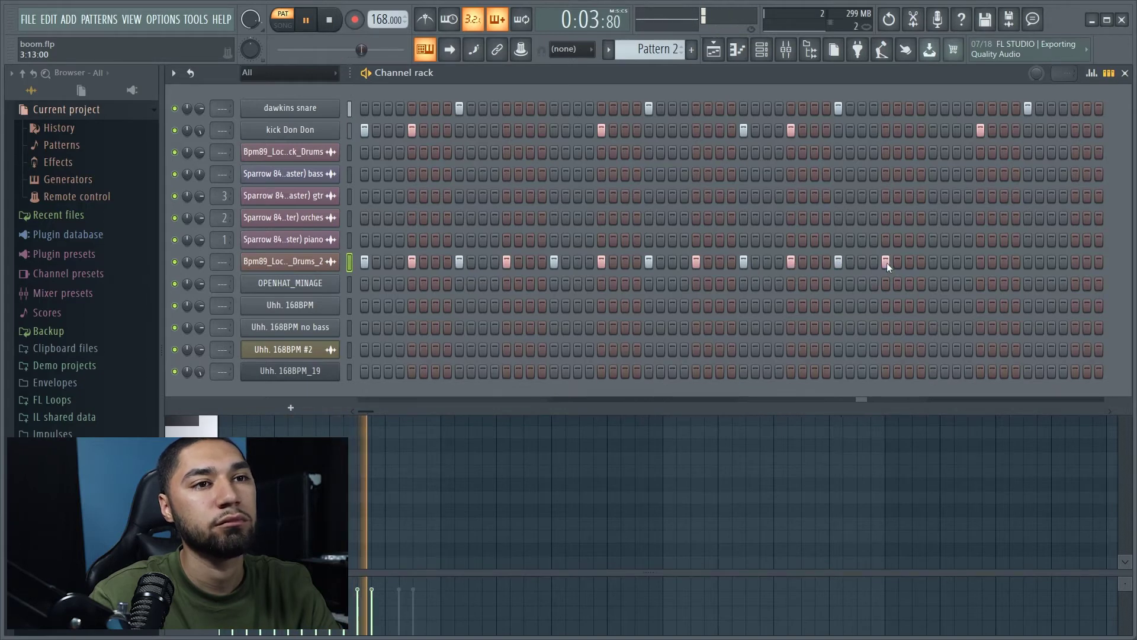
pyautogui.click(885, 262)
pyautogui.click(933, 261)
pyautogui.click(981, 264)
pyautogui.press('space')
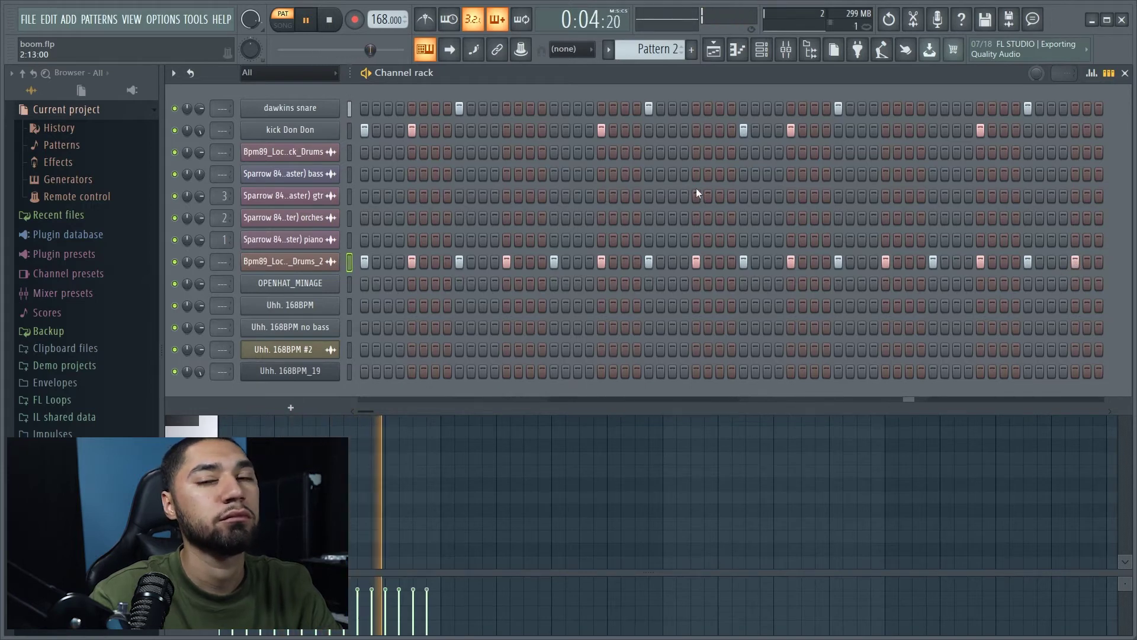
pyautogui.press('space')
# Step: Add an extra Bpm89 Drums_2 hit on step 15 of bar 1 and lower its velocity in the piano roll
pyautogui.click(529, 262)
pyautogui.press('space')
pyautogui.press('space')
pyautogui.rightClick(336, 258)
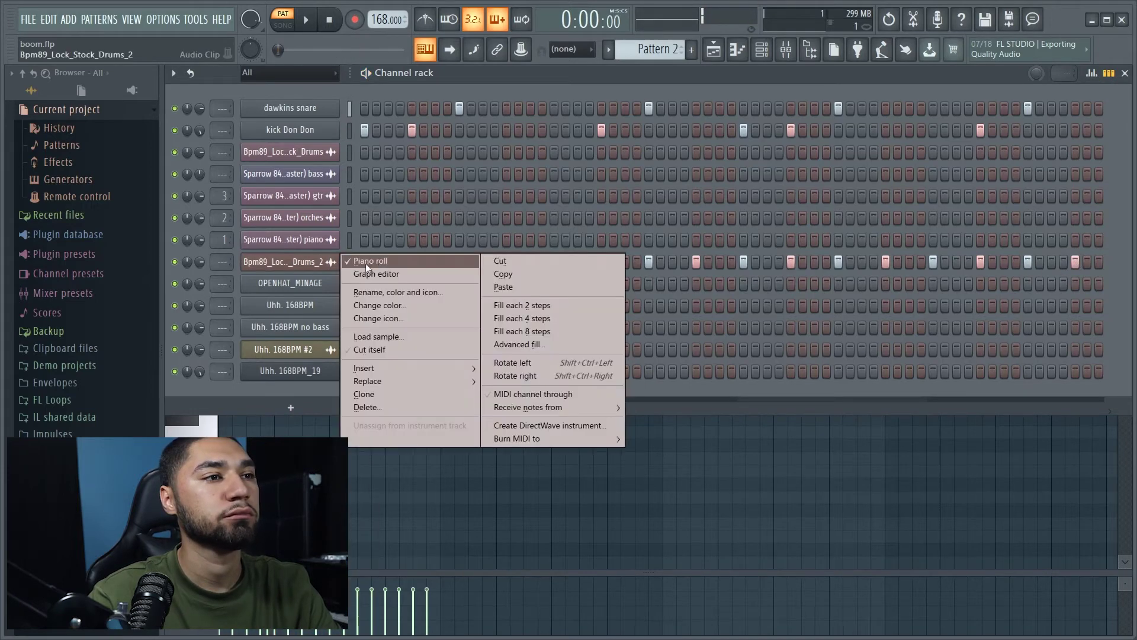
pyautogui.click(365, 263)
pyautogui.rightClick(333, 260)
pyautogui.click(372, 262)
# Step: Add OPENHAT_MINAGE hits on step 1 of bar 2 and step 5 of bar 3
pyautogui.click(554, 283)
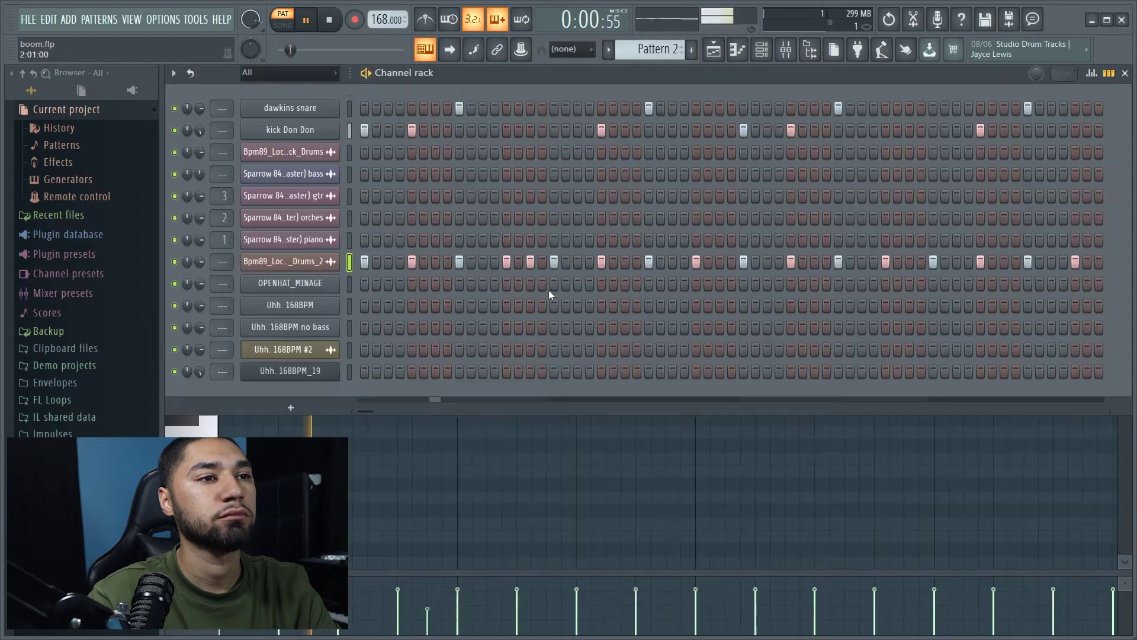
pyautogui.press('space')
pyautogui.click(790, 283)
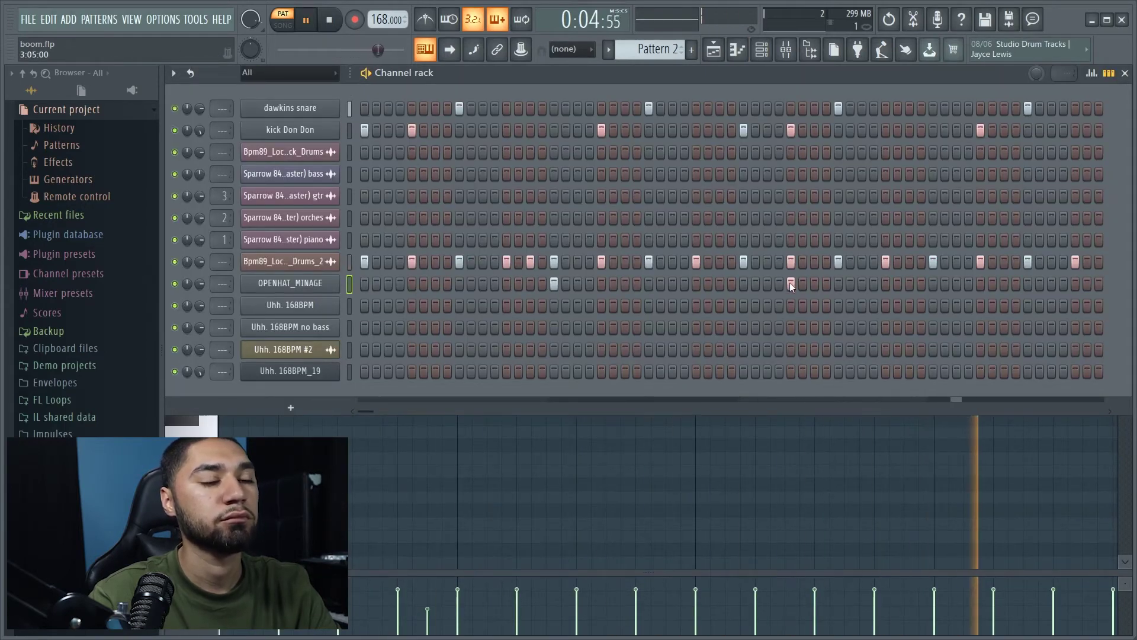
# Step: Audition Pattern 2 together with the Uhh. 168BPM #2 clip over bars 9 to 16 of the playlist
pyautogui.click(714, 49)
pyautogui.click(484, 107)
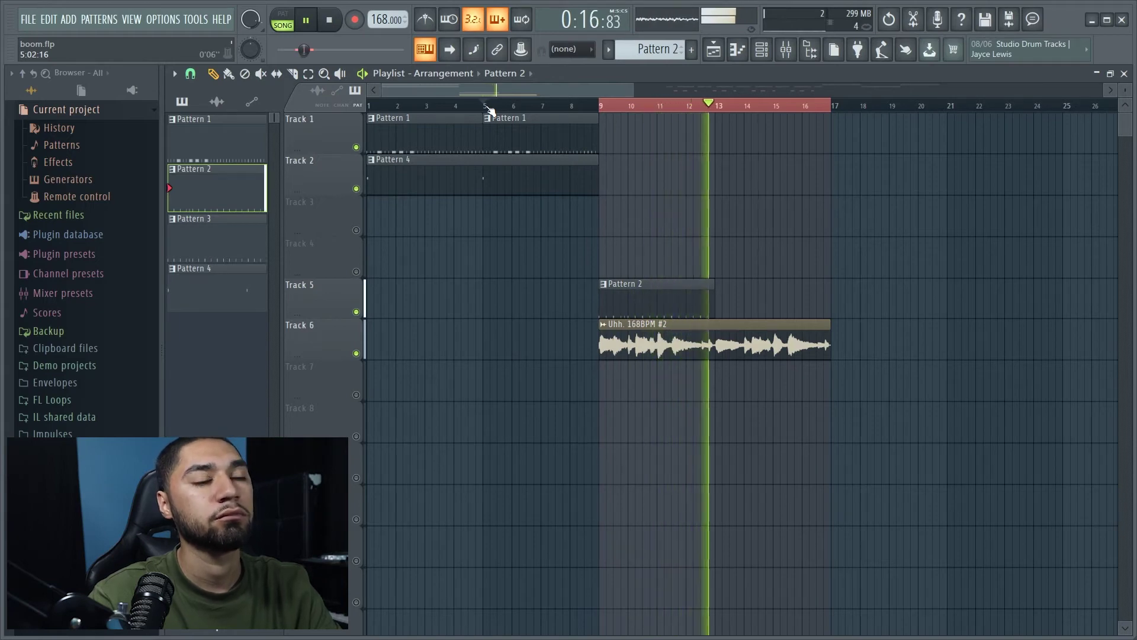
pyautogui.press('space')
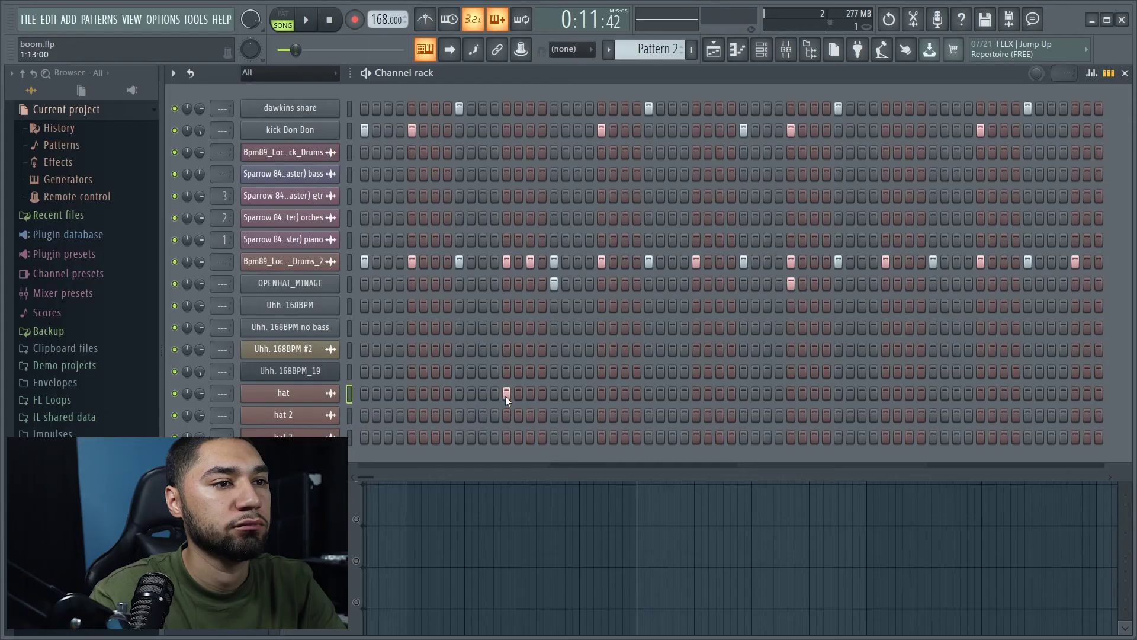
# Step: Place hat on step 13 of bar 1 and hat 3 on step 13 of bar 2, removing both open hats and the surrounding Drums_2 hits
pyautogui.press('space')
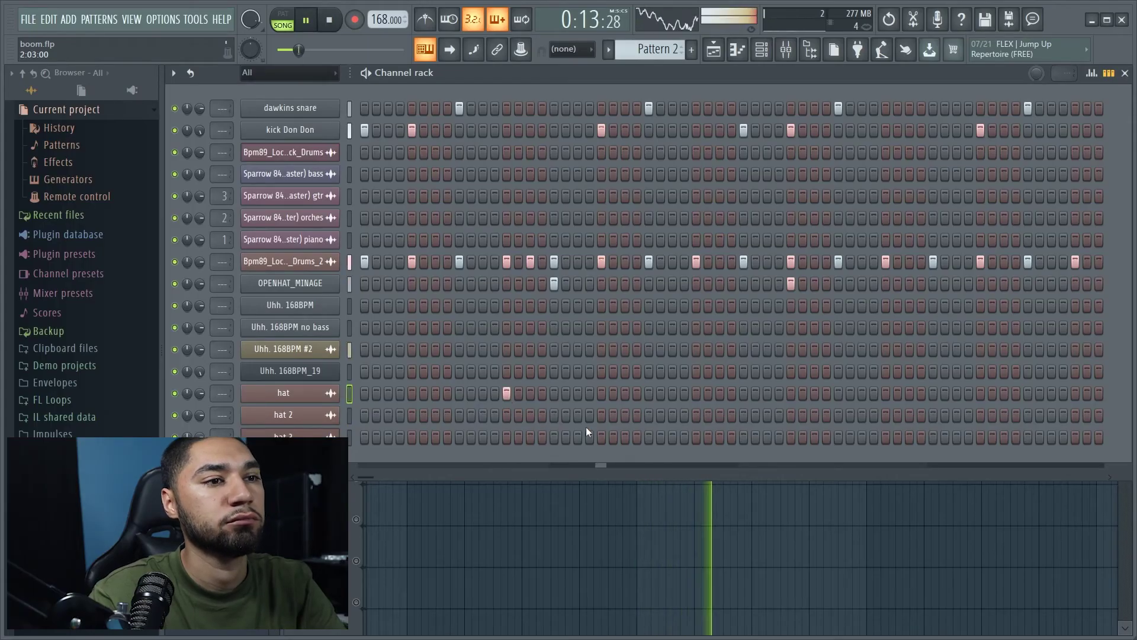
pyautogui.click(696, 437)
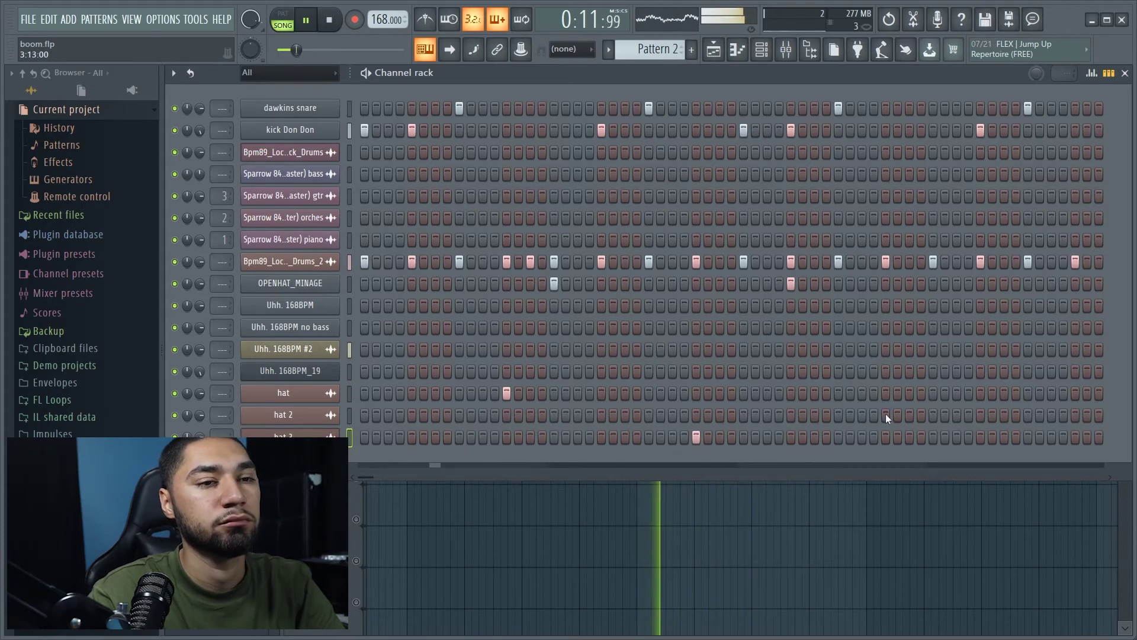
pyautogui.moveTo(508, 268)
pyautogui.mouseDown()
pyautogui.moveTo(550, 263)
pyautogui.moveTo(555, 281)
pyautogui.mouseUp()
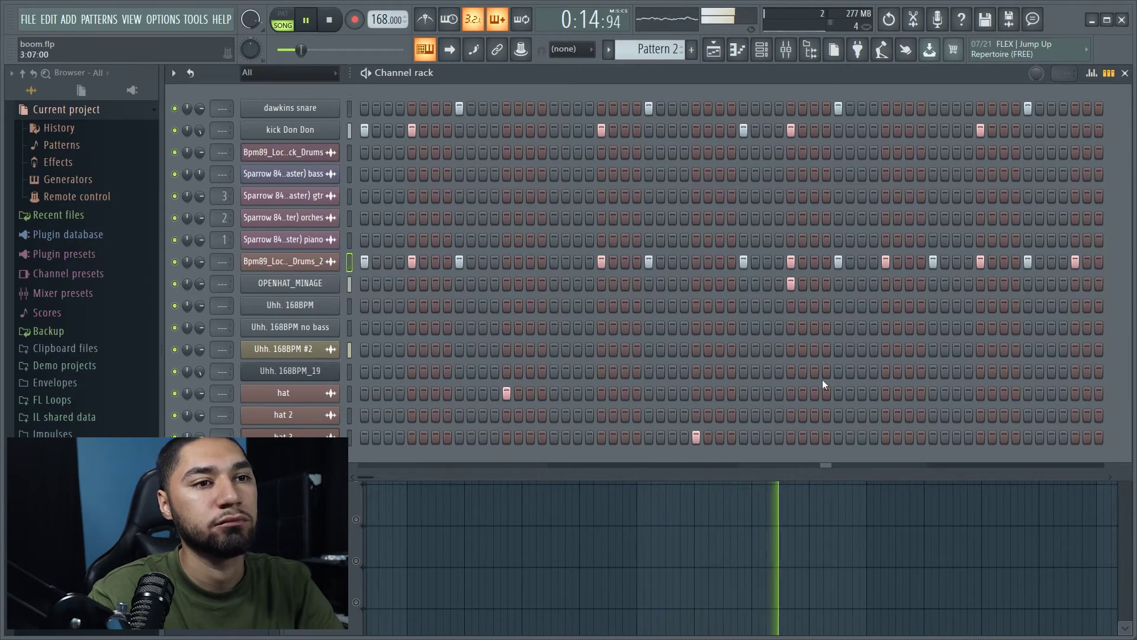
pyautogui.click(790, 285)
# Step: Try removing the Bpm89 Drums_2 hits on steps 1 and 5 of bar 3, and undo both edits
pyautogui.click(791, 261)
pyautogui.click(748, 260)
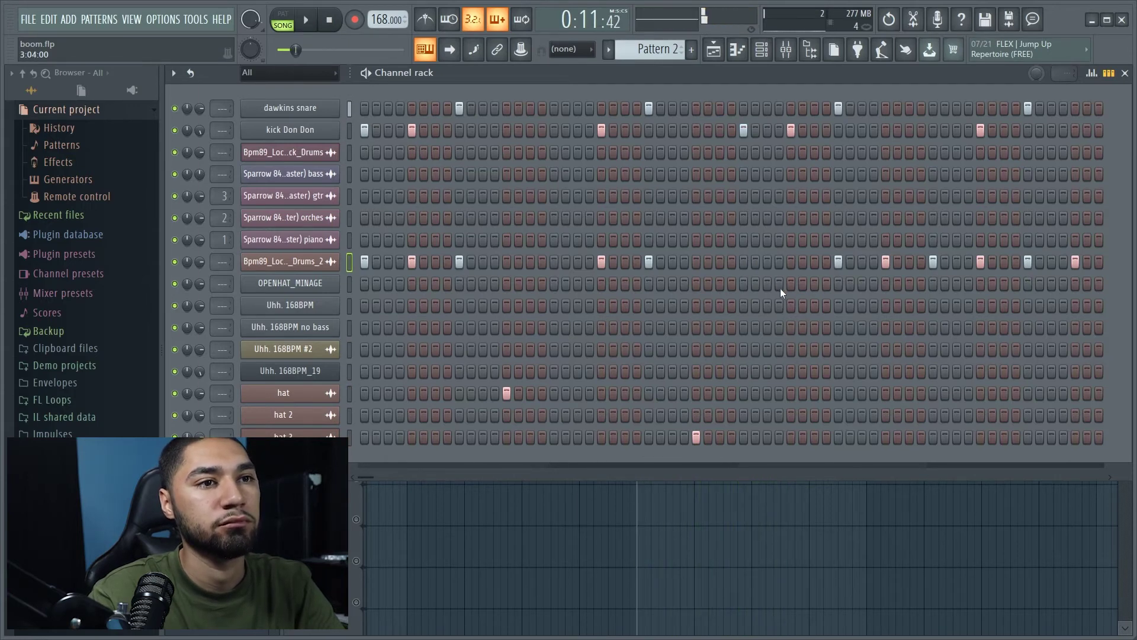
pyautogui.press('space')
pyautogui.click(43, 21)
pyautogui.click(52, 40)
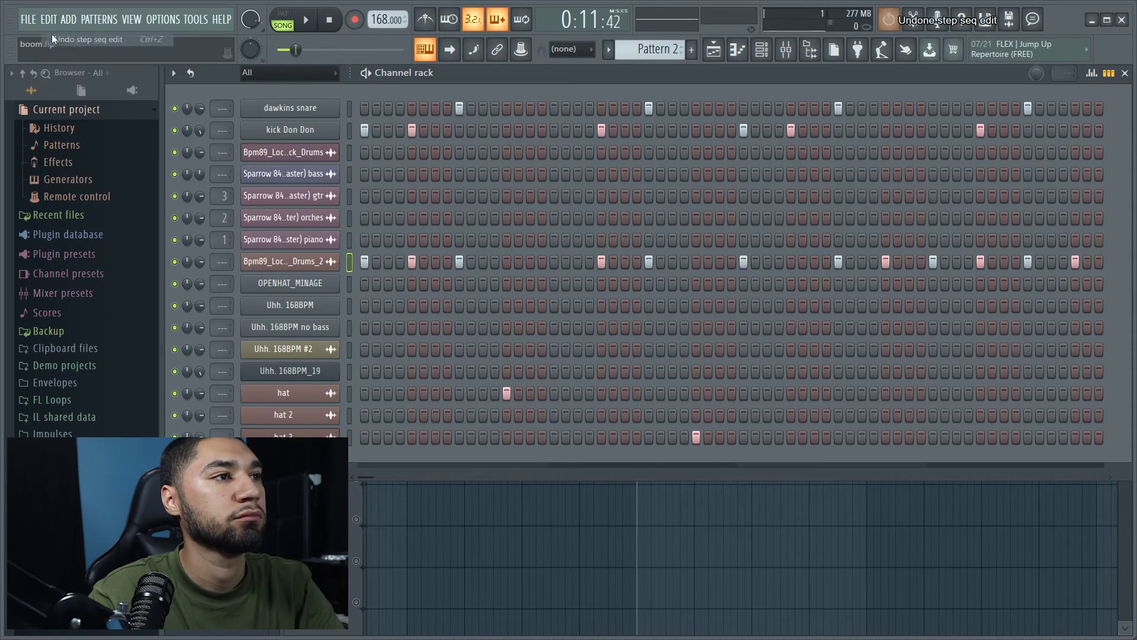
pyautogui.click(53, 19)
pyautogui.click(52, 39)
# Step: Remove the Bpm89 Drums_2 hits on step 1 of bars 3 and 4, and add a hat 2 hit on step 15 of bar 3
pyautogui.press('space')
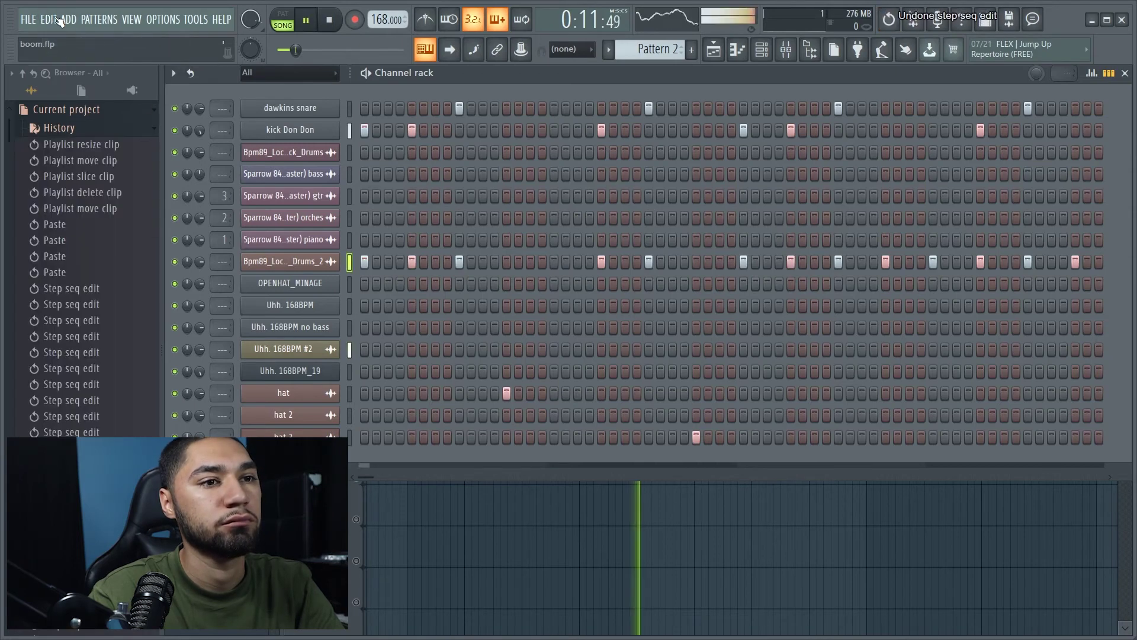
pyautogui.click(742, 263)
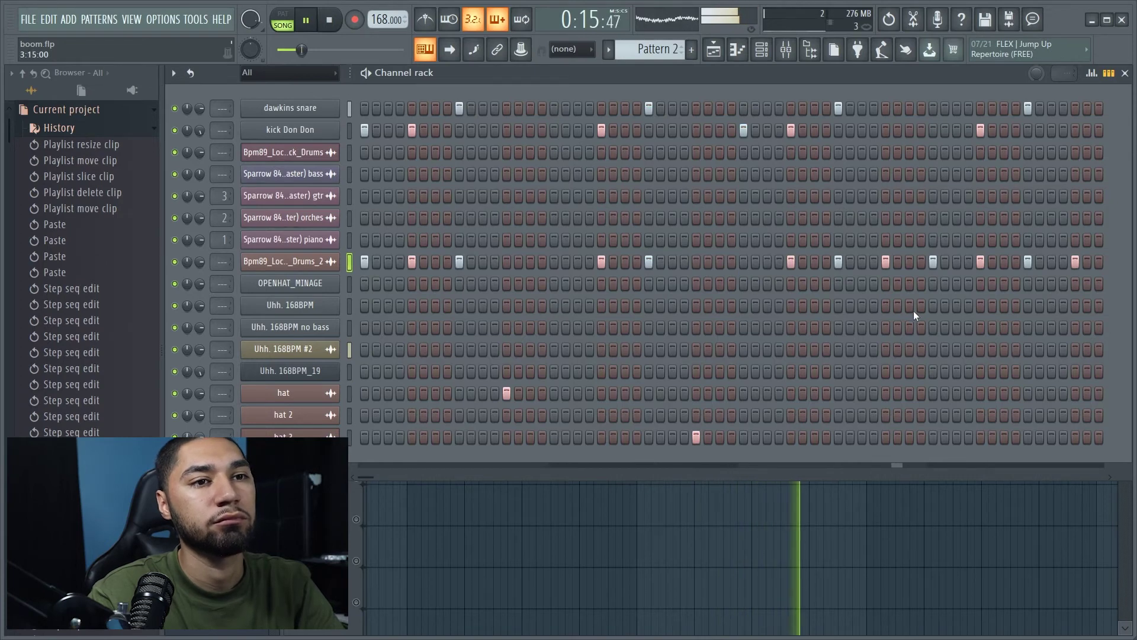
pyautogui.press('space')
pyautogui.click(910, 415)
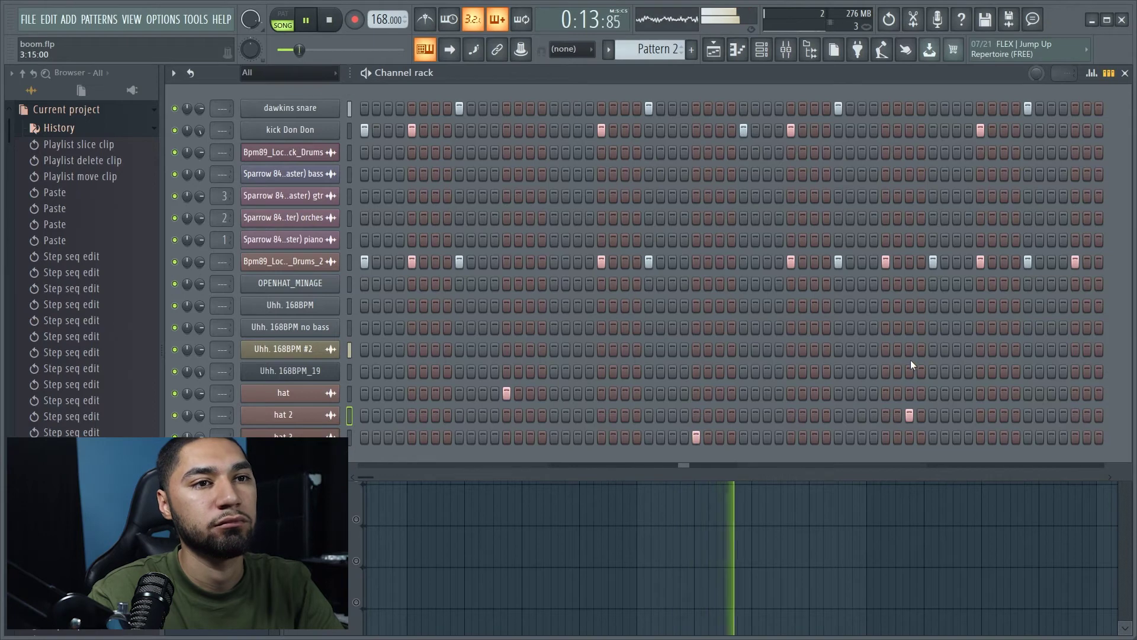
pyautogui.click(934, 262)
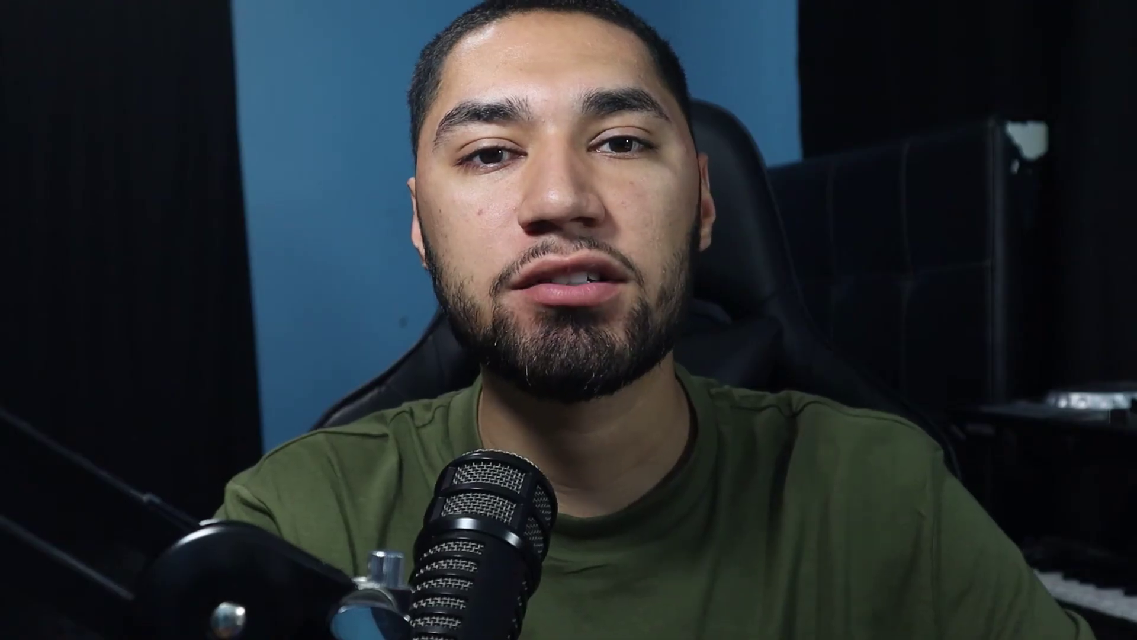
# Step: Play back the playlist arrangement and review the transition from the Pattern 1 section into Pattern 2 and the sample at bar 9
pyautogui.click(303, 22)
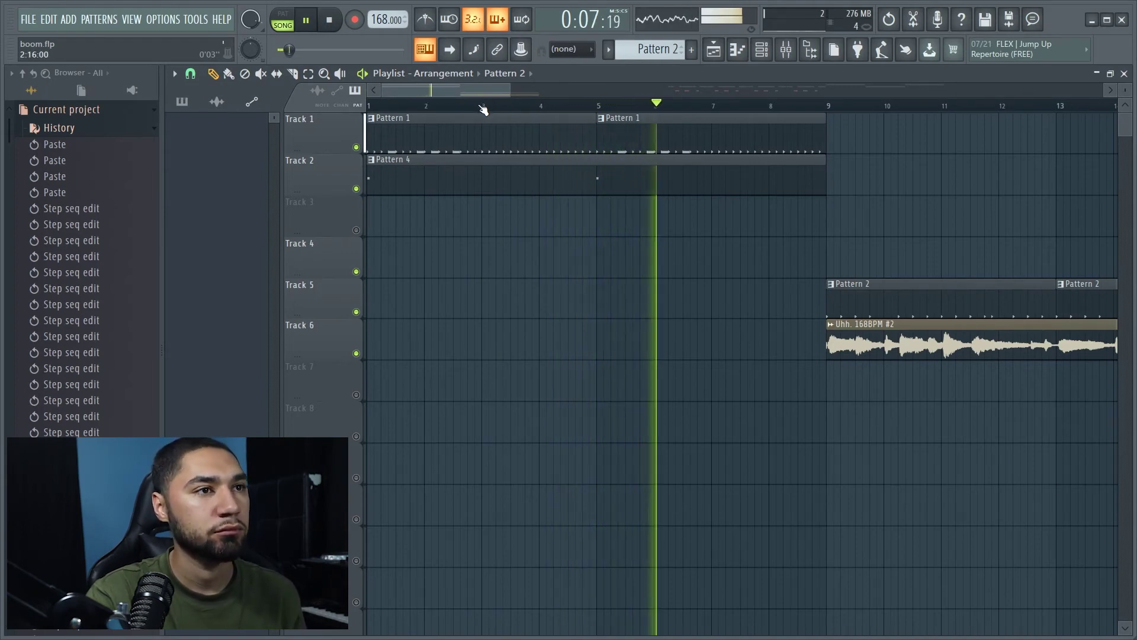
pyautogui.moveTo(495, 88); pyautogui.dragTo(522, 96)
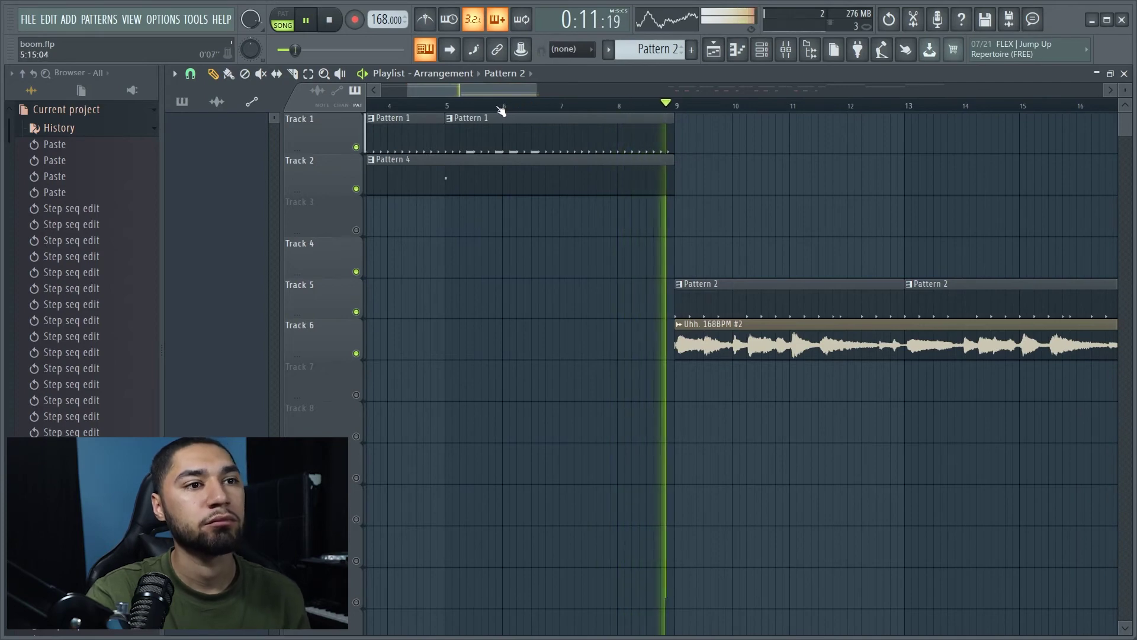
pyautogui.moveTo(499, 95); pyautogui.dragTo(520, 97)
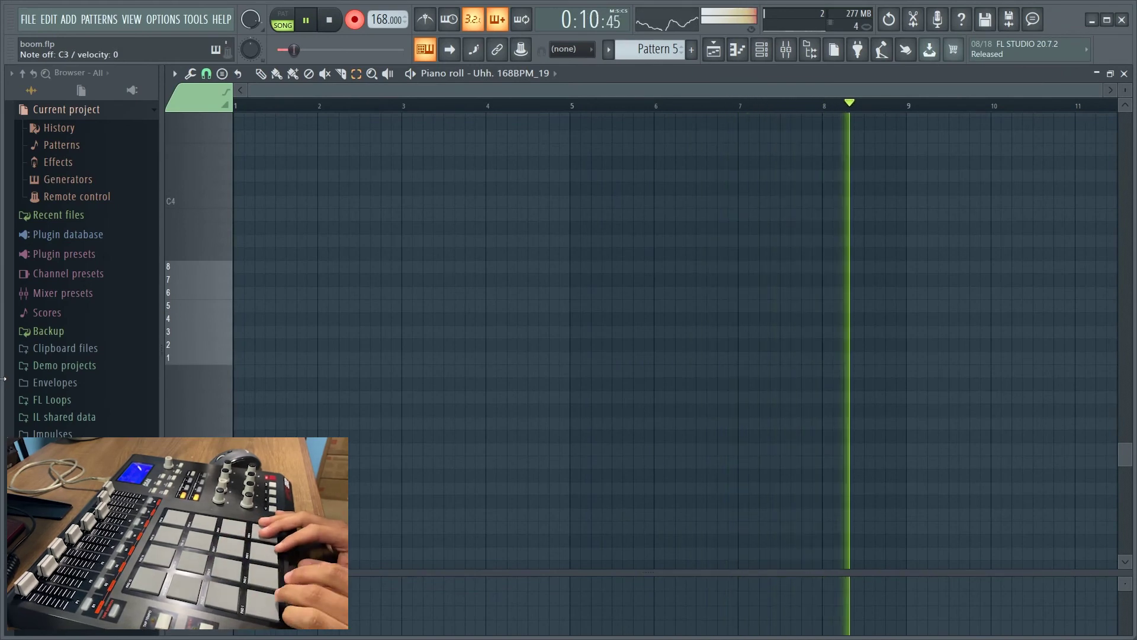
# Step: Record a performance of the Uhh. 168BPM_19 chops into Pattern 5 over bars 1 to 8, using slices 1, 4, 5 and 8
pyautogui.press('space')
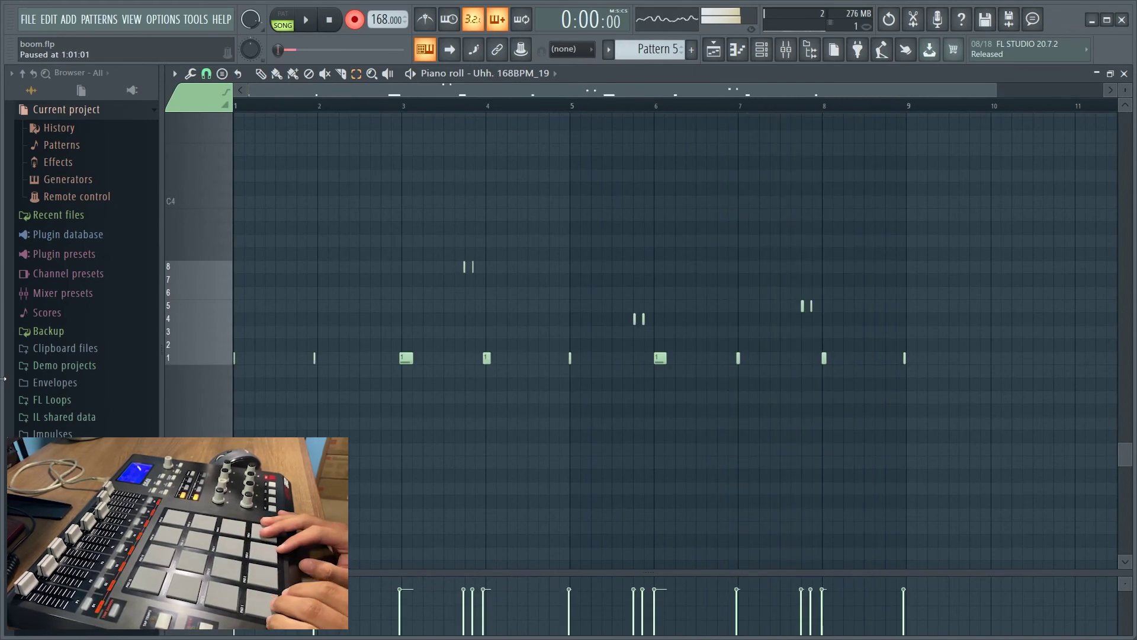